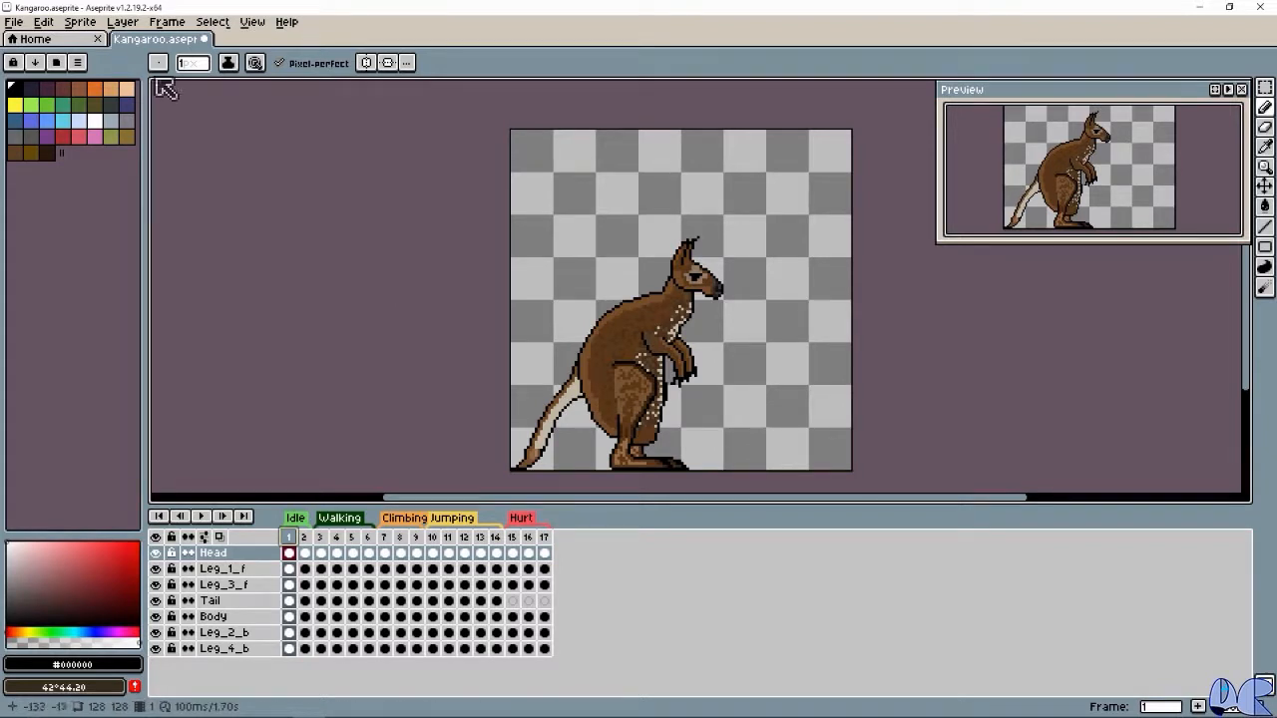
click(122, 21)
mouse_move(169, 105)
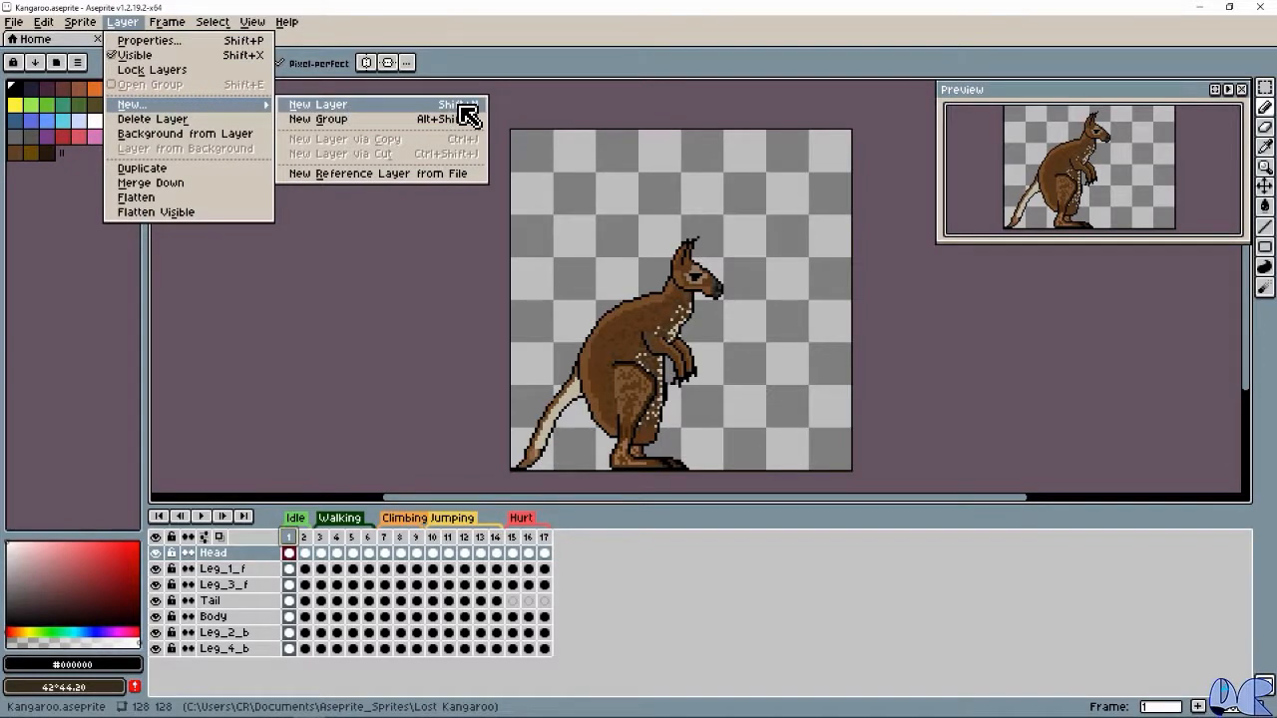
click(664, 63)
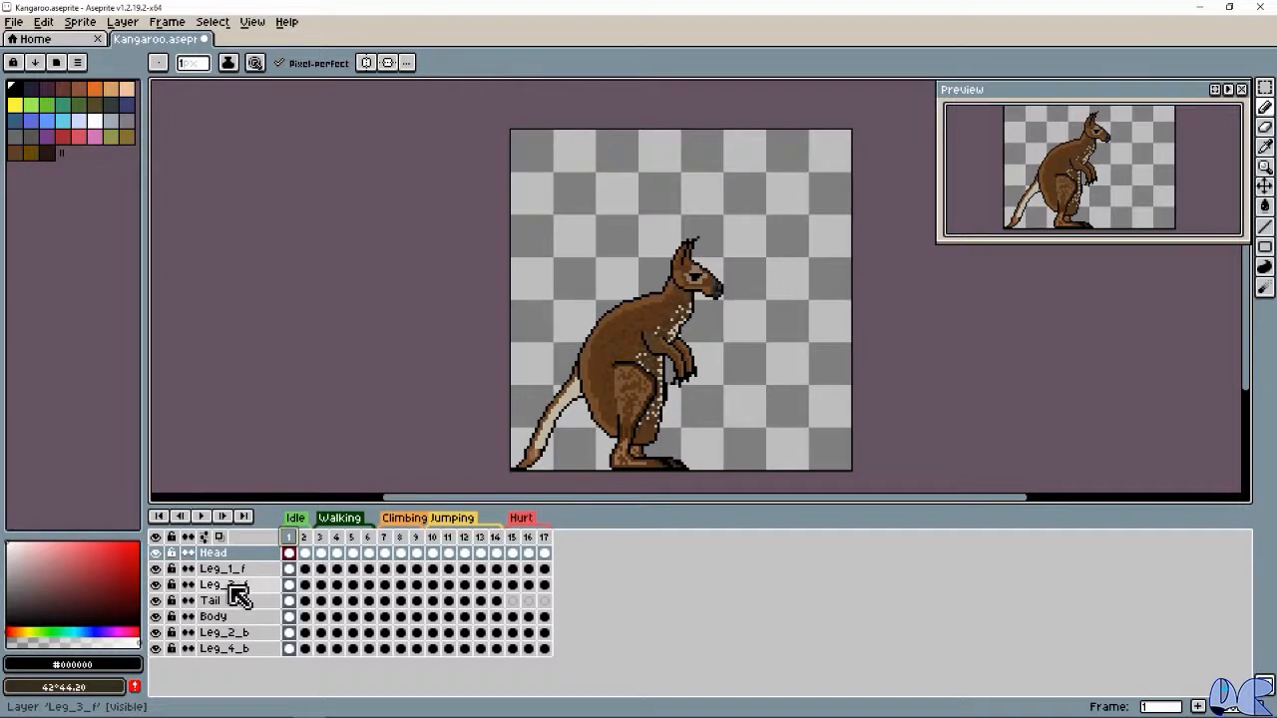
Hide and show each layer in turn, from Head down to Leg_4_b, to examine which kangaroo part it holds.
click(156, 555)
click(157, 555)
click(155, 569)
click(155, 568)
click(156, 585)
click(155, 584)
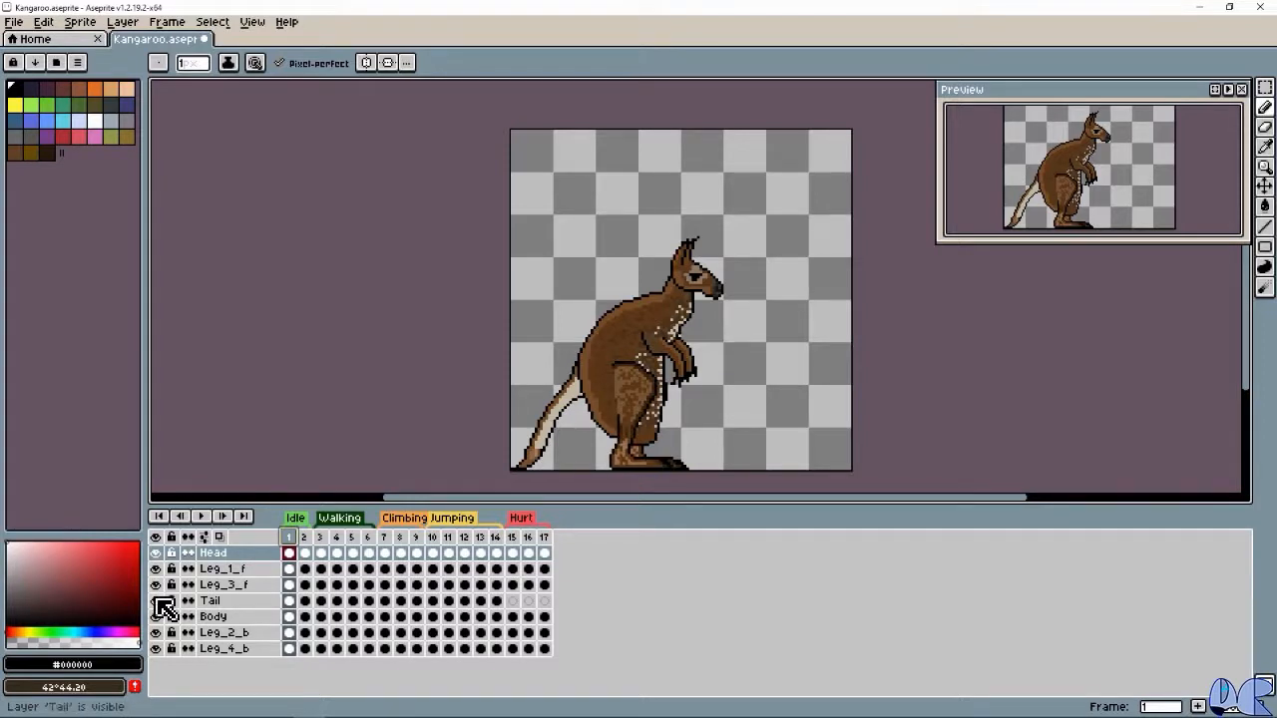
click(157, 600)
click(156, 600)
click(156, 616)
click(157, 616)
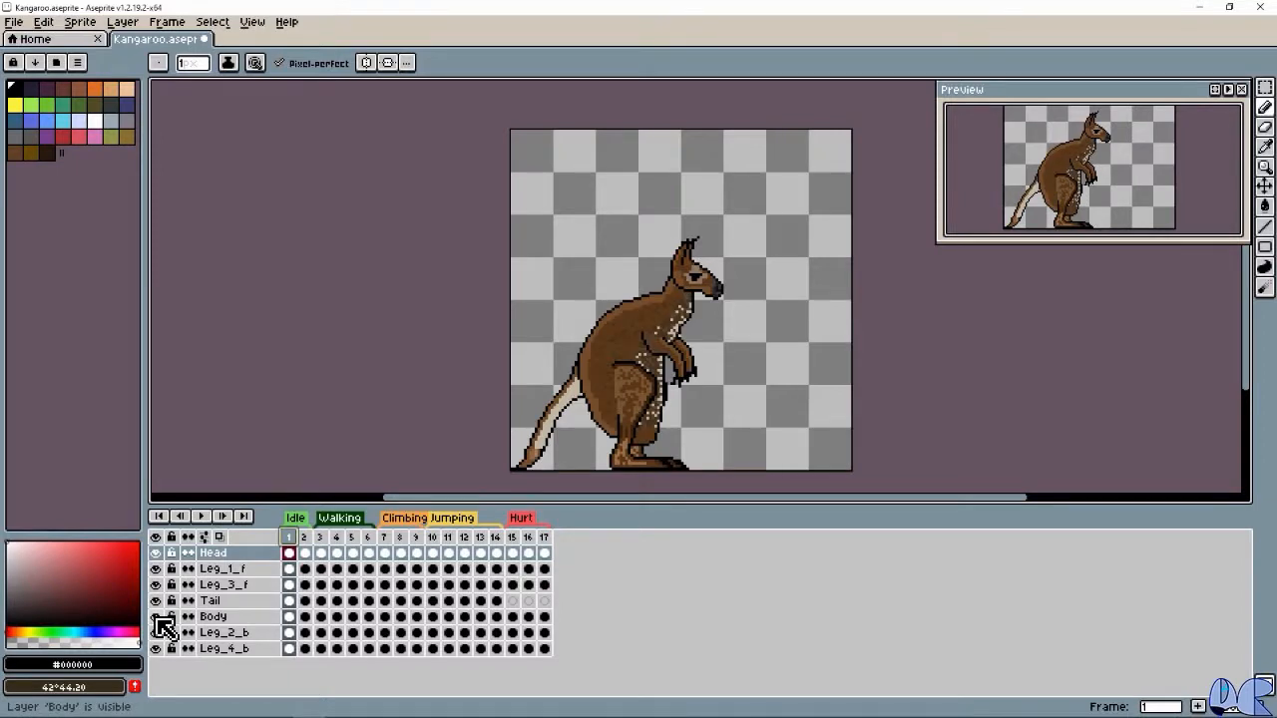
click(156, 633)
click(156, 633)
click(157, 649)
click(156, 650)
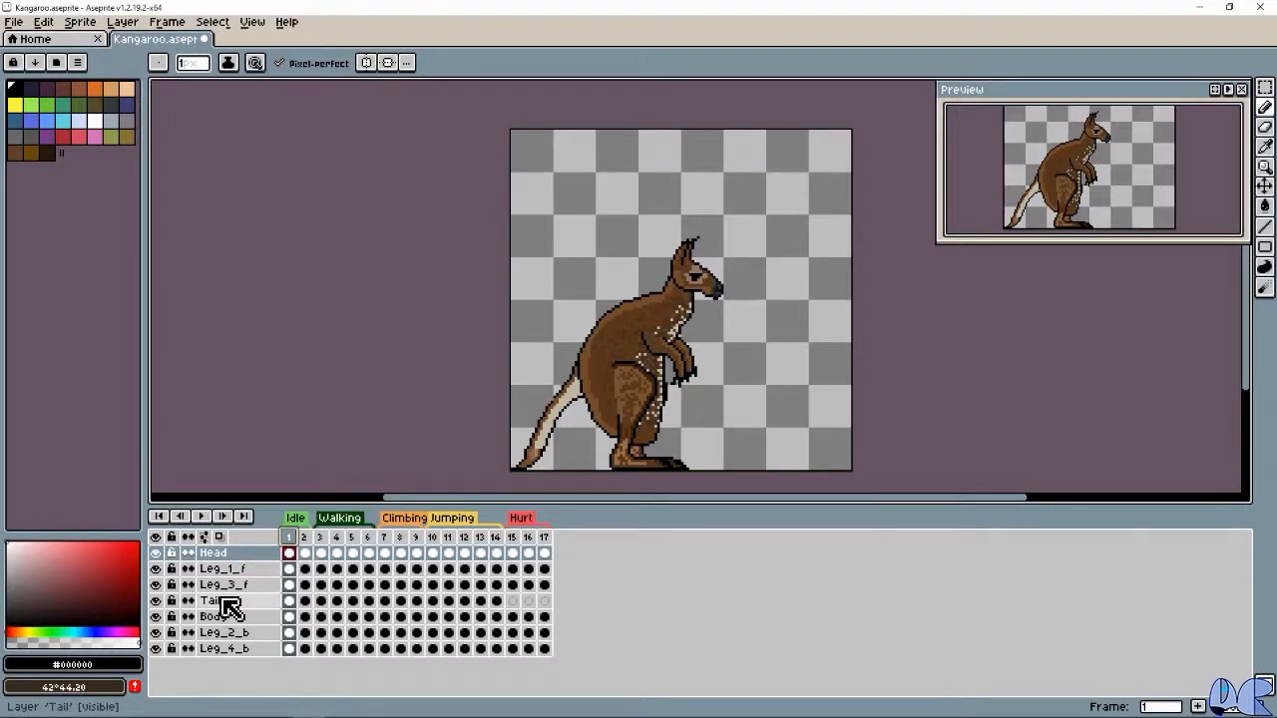
Try moving the Leg_4_b layer above Leg_2_b, and undo the reordering.
click(234, 650)
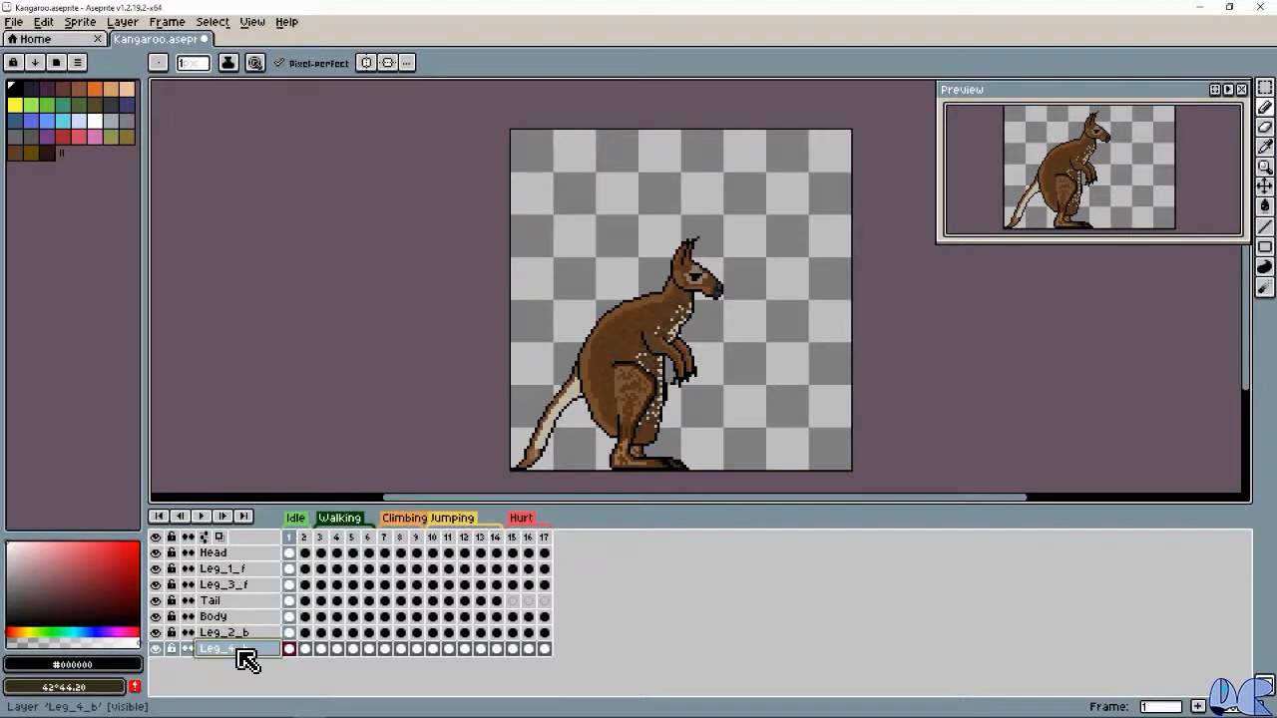
drag(239, 651, 239, 631)
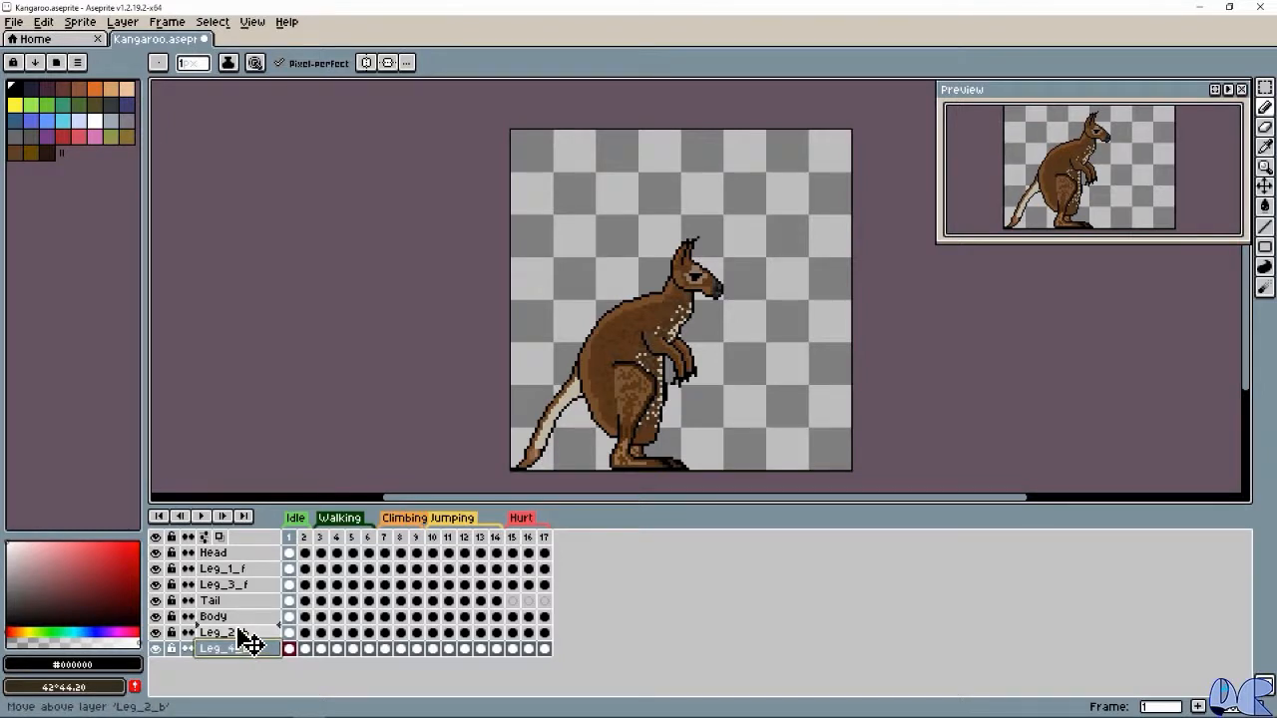
drag(239, 629, 240, 632)
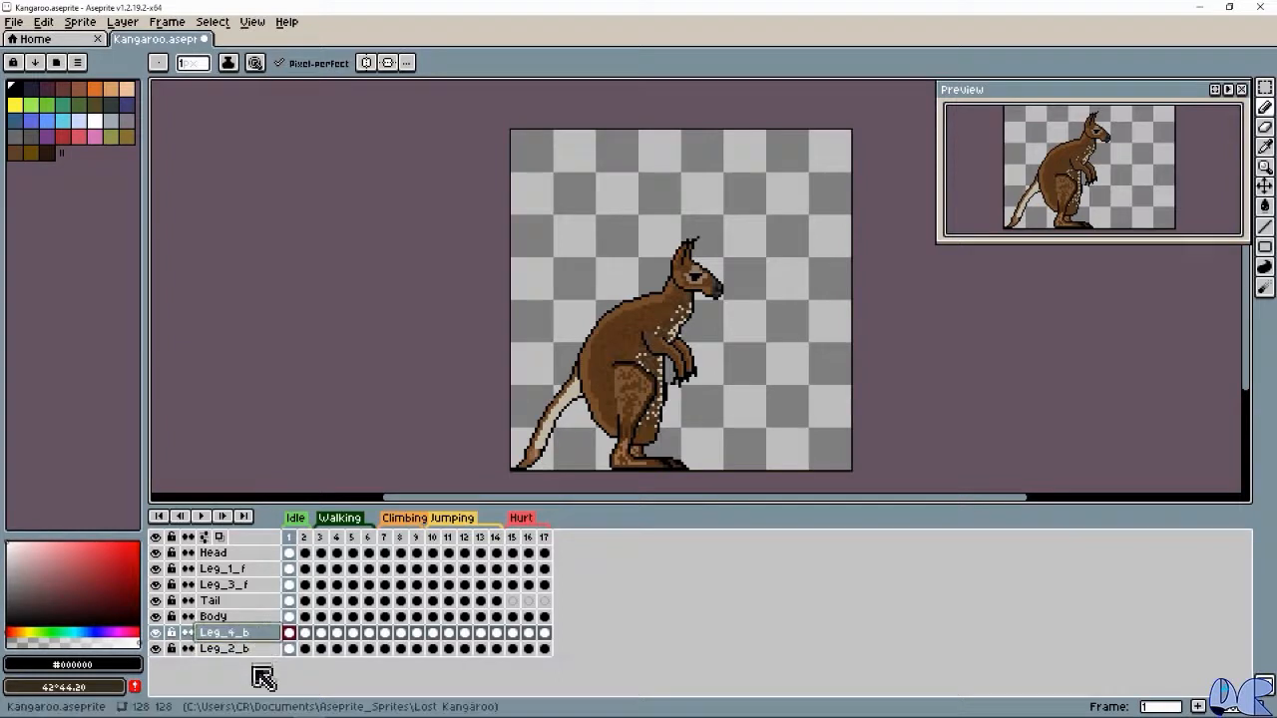
drag(249, 640, 284, 640)
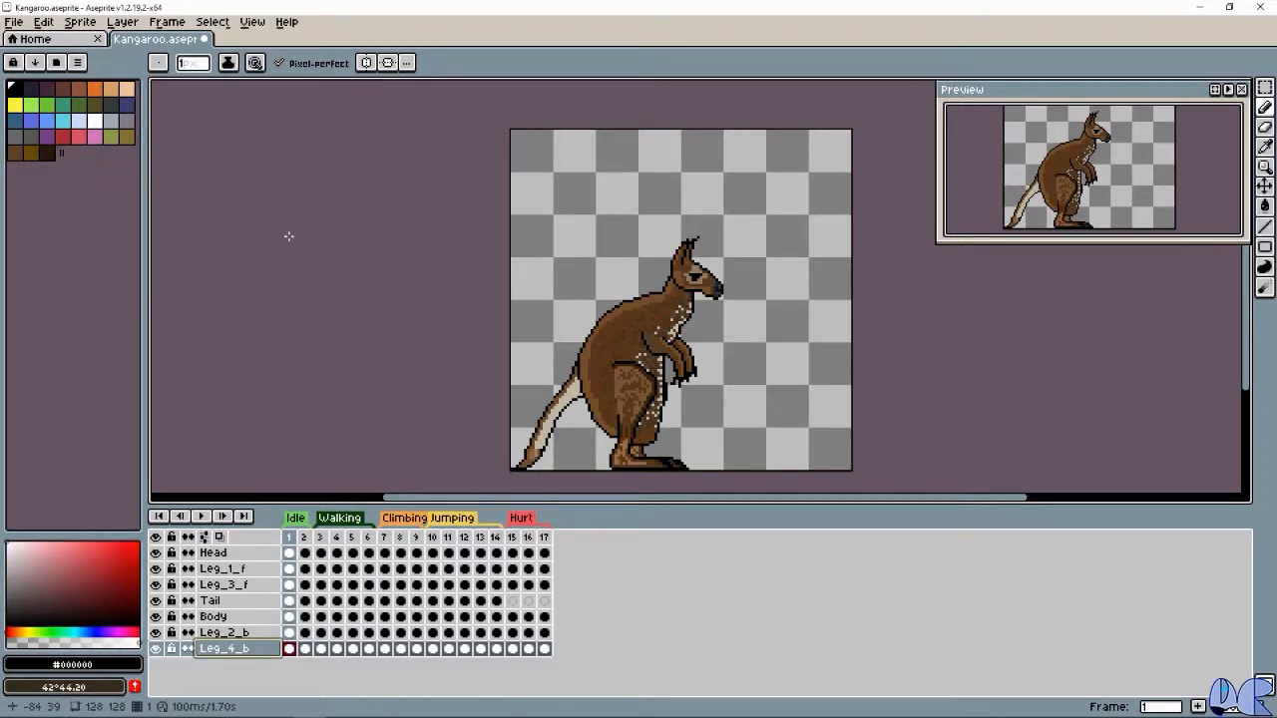
key(ctrl+z)
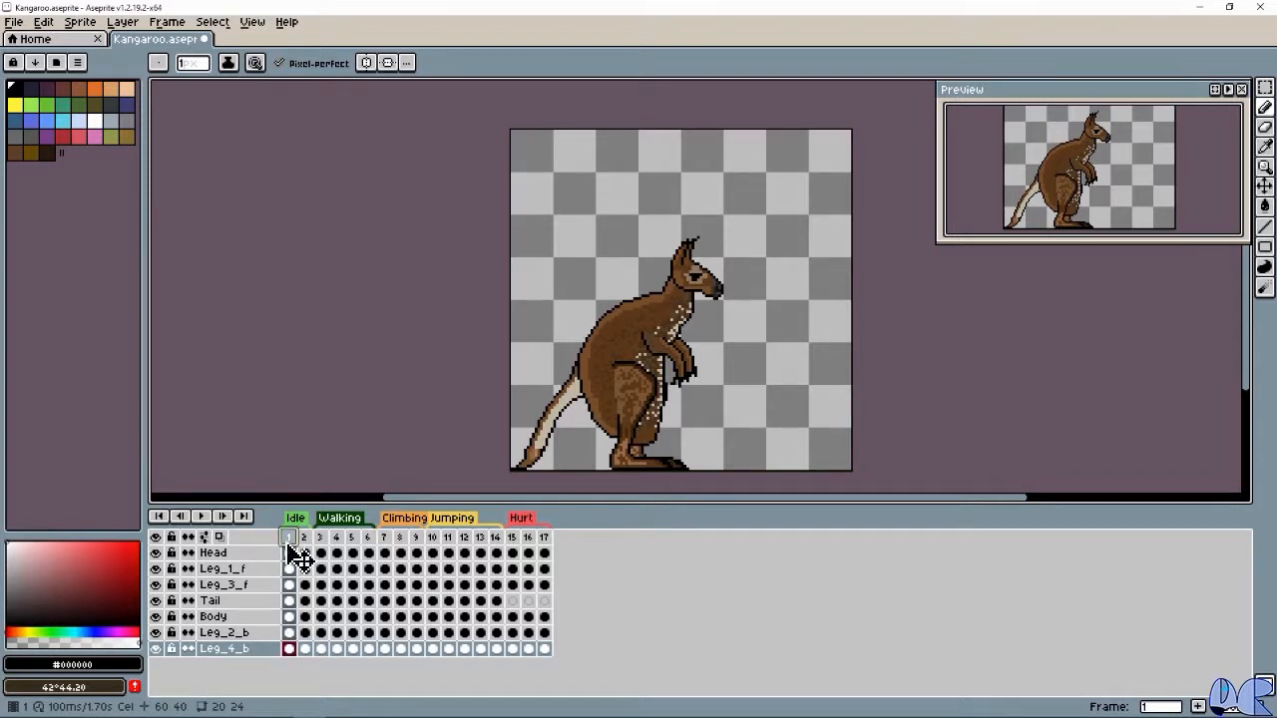
Play and stop the Idle animation, and switch between frames 1 and 2 to compare the poses.
click(204, 517)
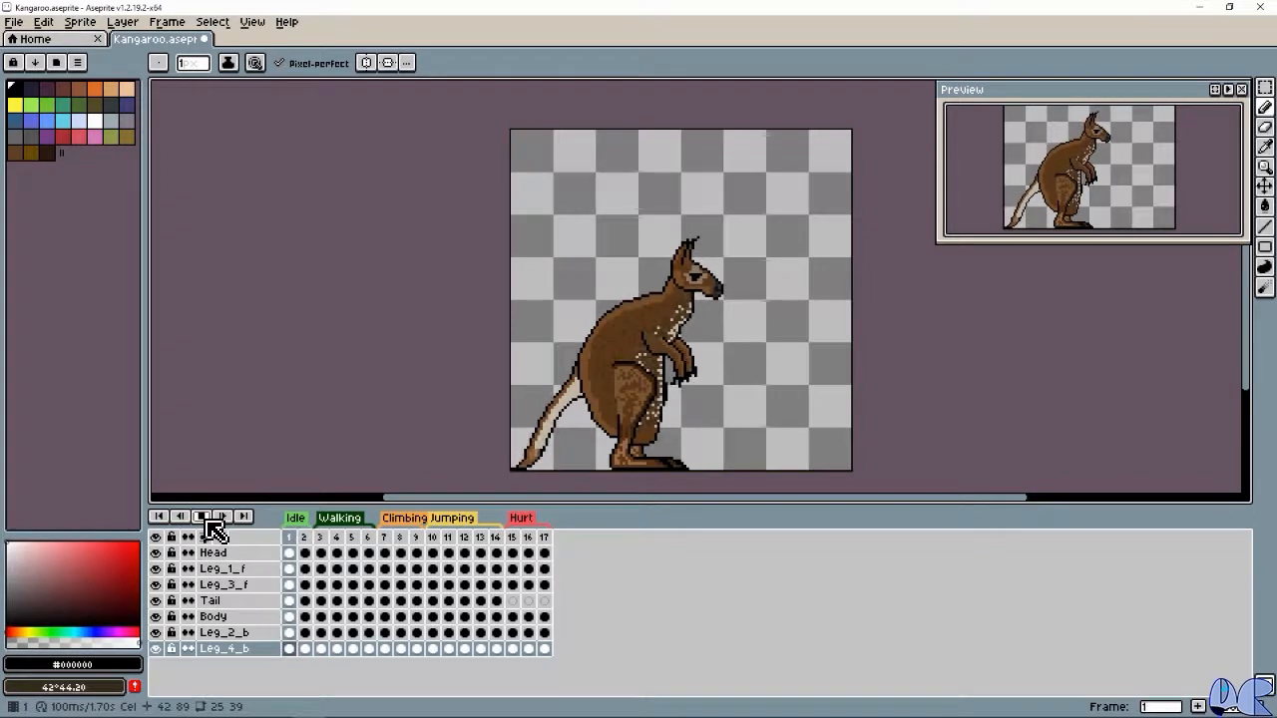
click(205, 520)
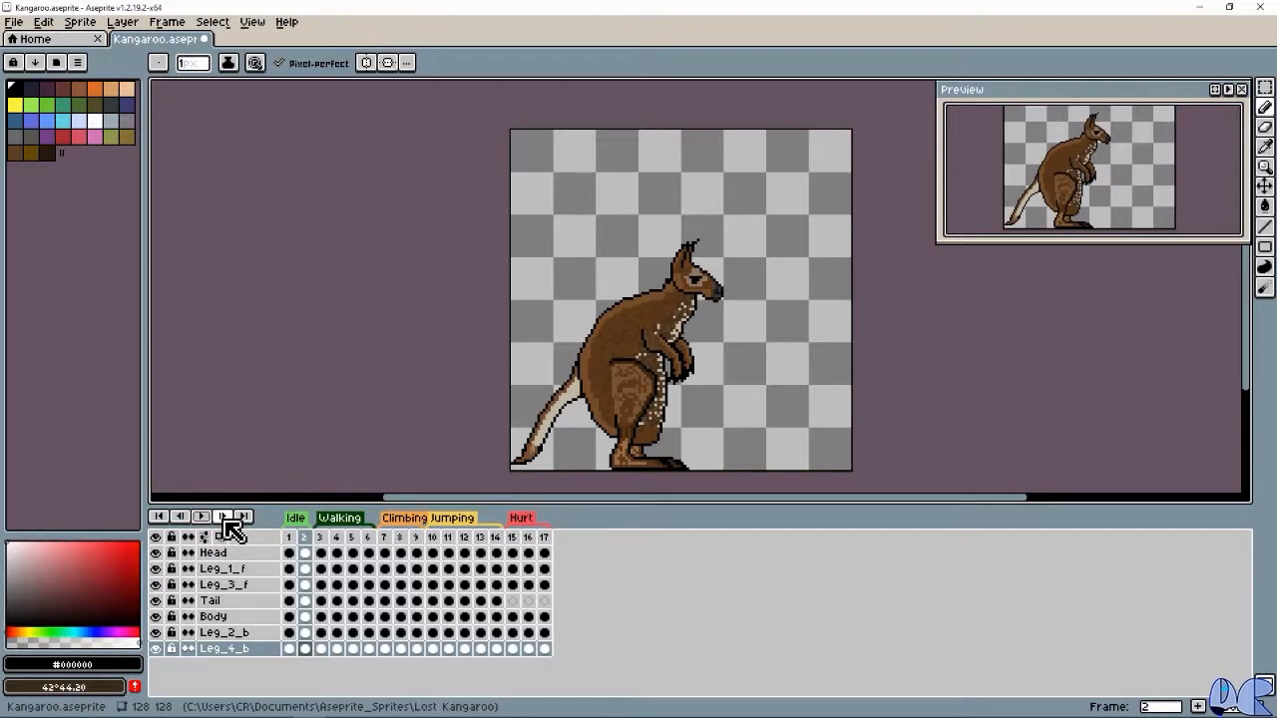
click(287, 539)
click(305, 539)
click(290, 539)
click(305, 539)
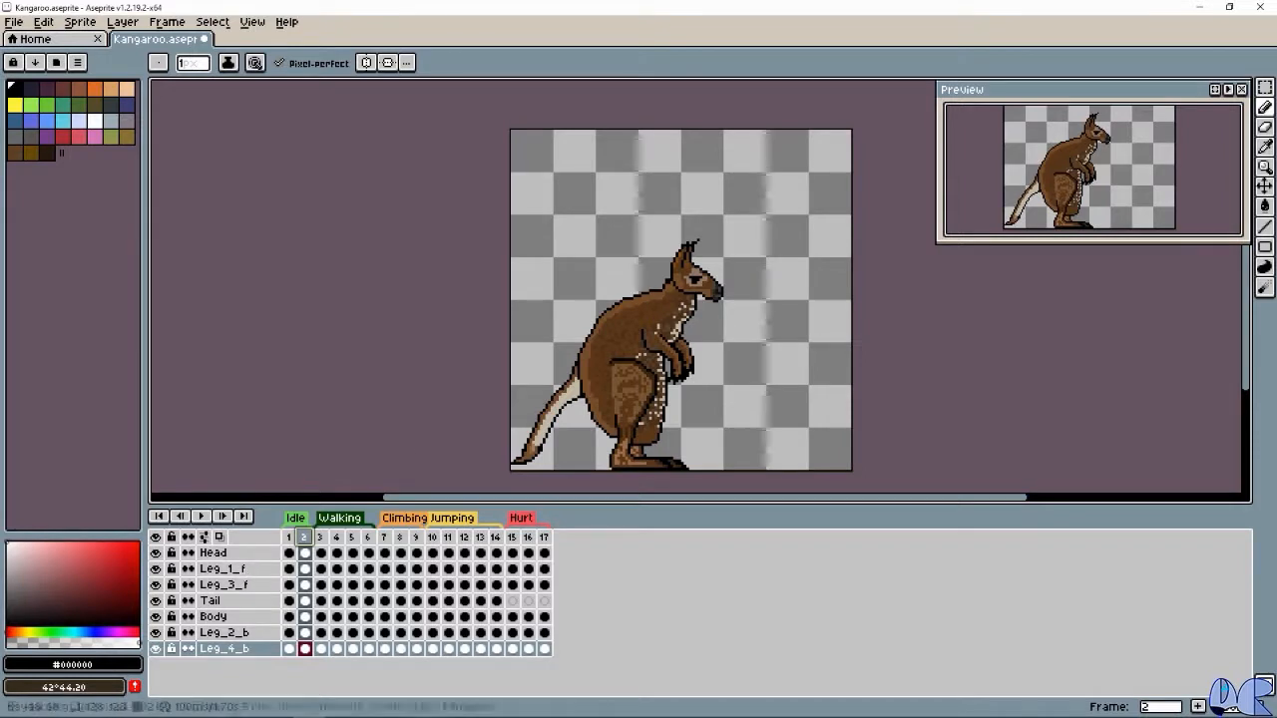
click(175, 22)
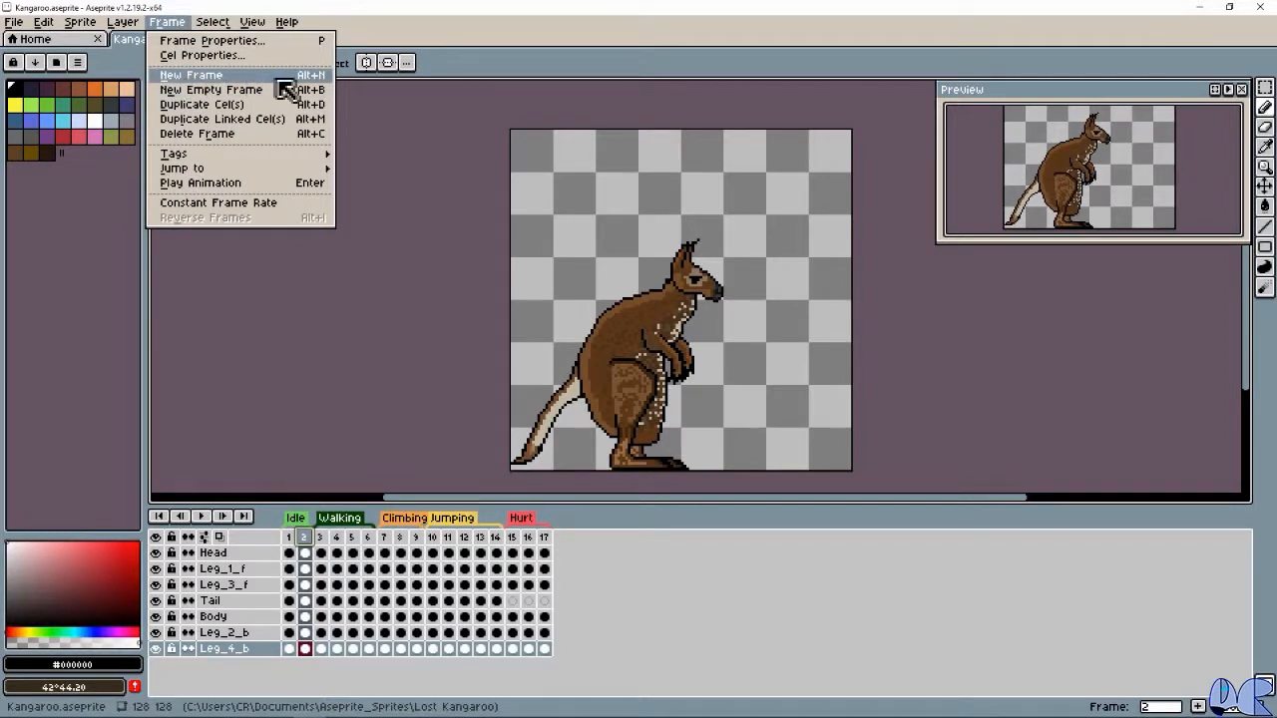
click(549, 38)
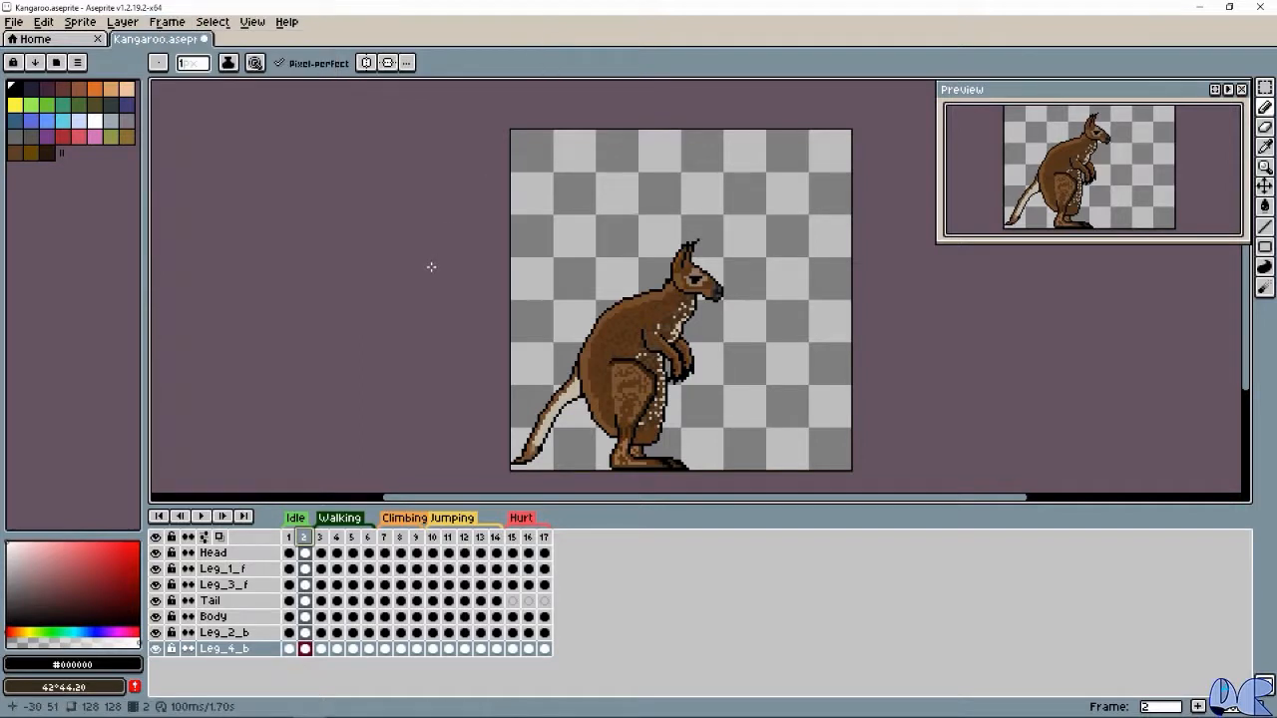
Compare frames 1 and 2, going through the cels of the Head, Leg_1_f and Leg_3_f layers.
click(292, 539)
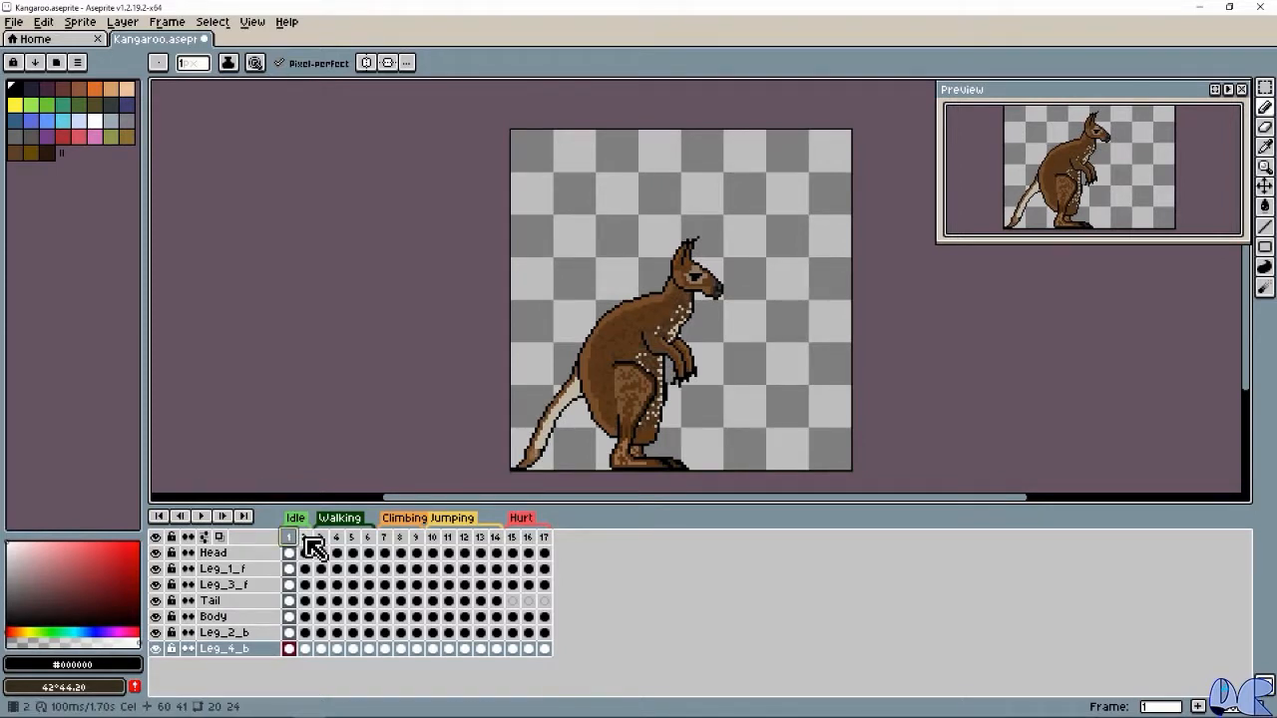
click(308, 539)
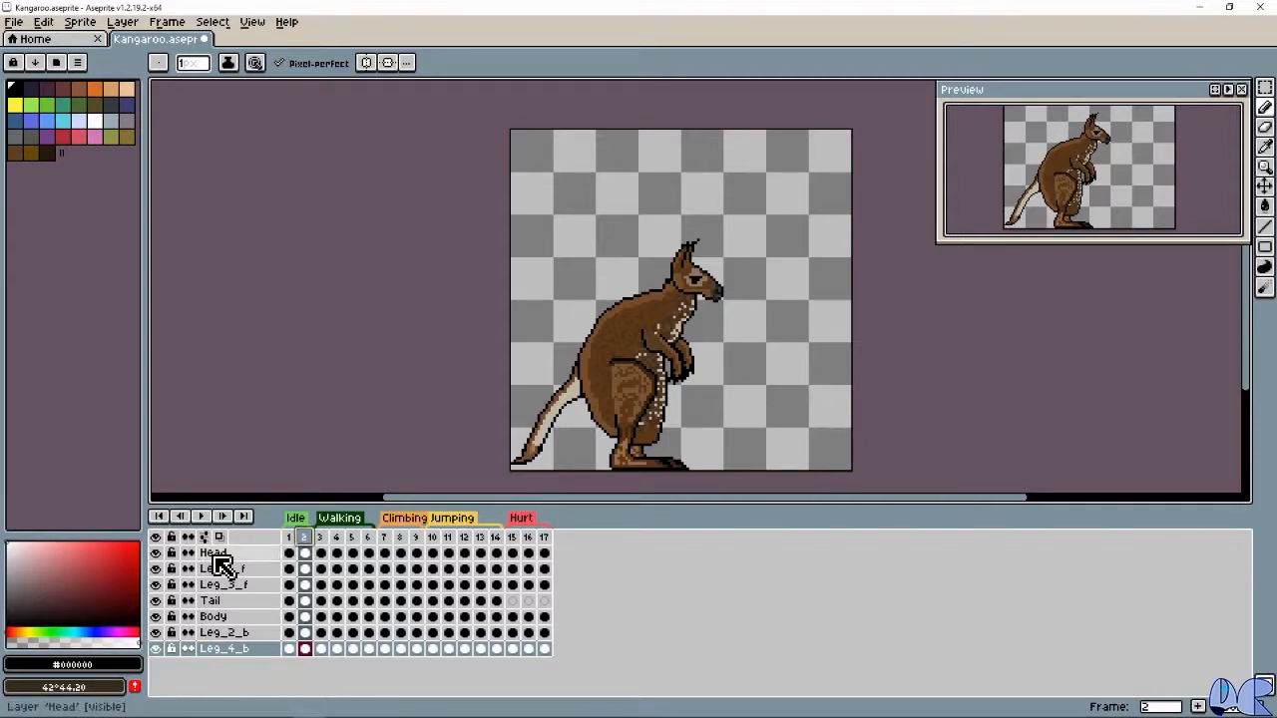
click(300, 555)
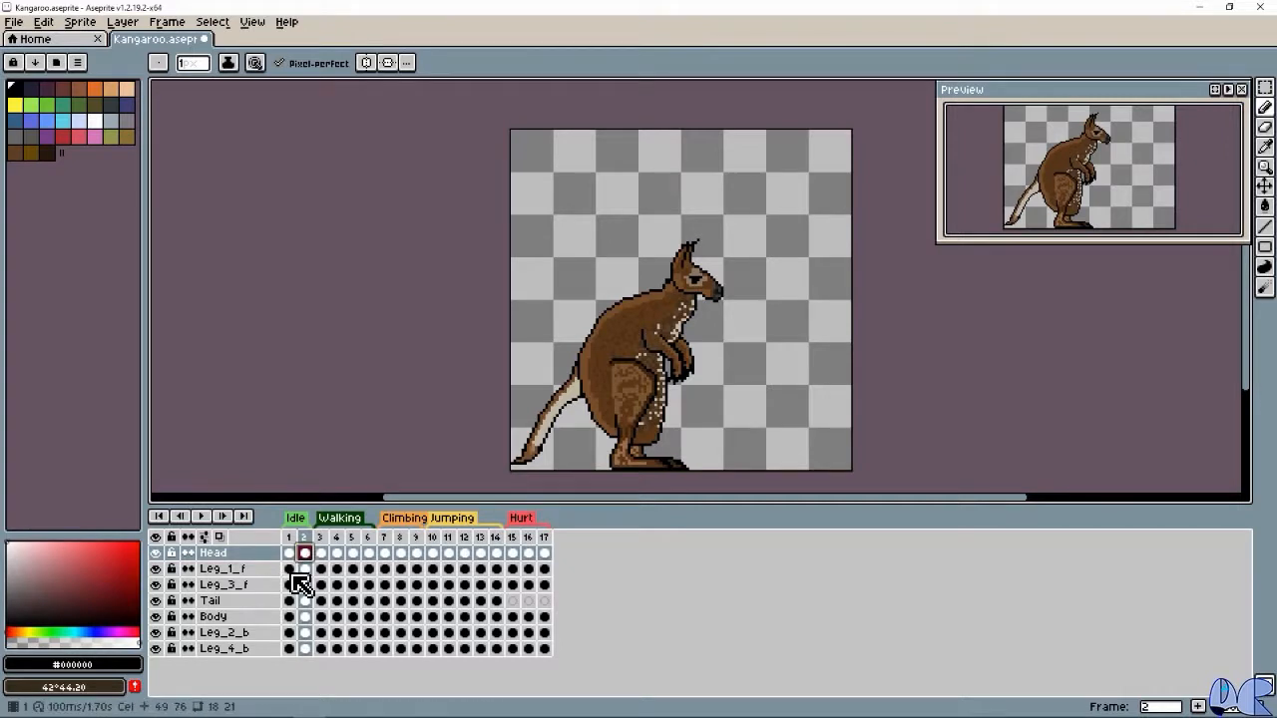
click(292, 572)
click(302, 571)
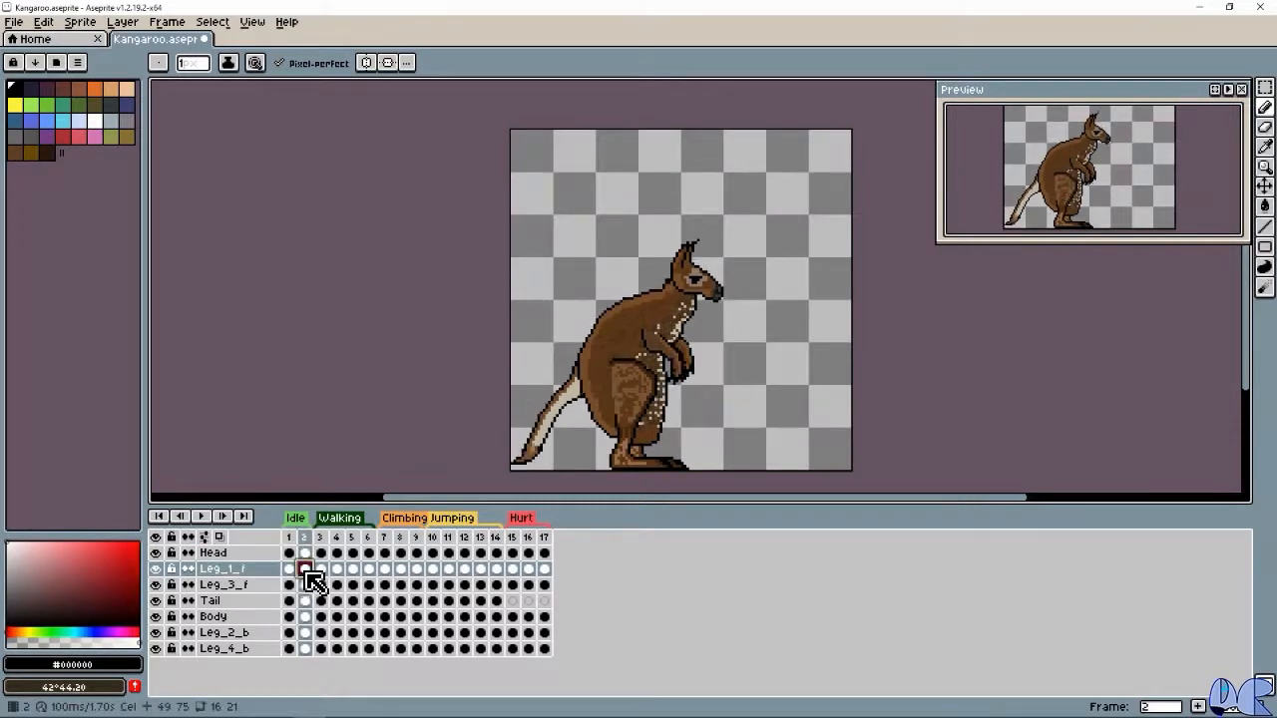
click(292, 585)
click(304, 586)
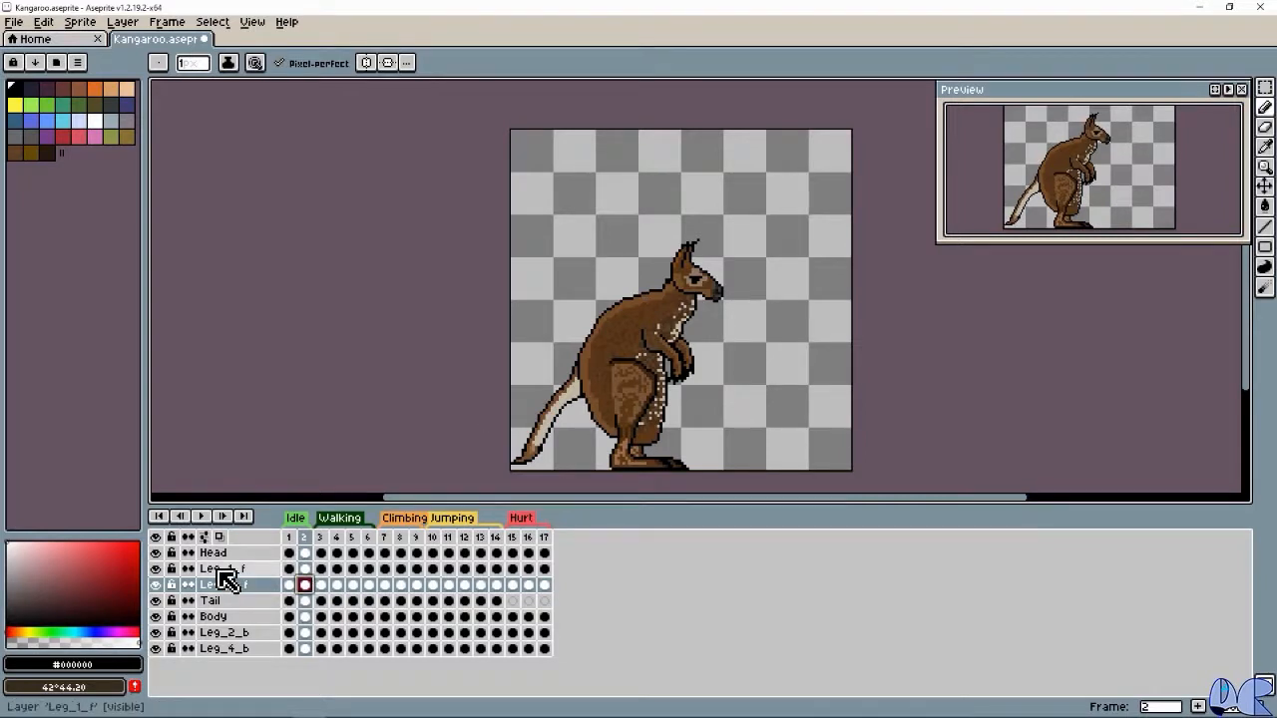
Try rotating a rectangular selection around the kangaroo on Leg_1_f in frame 2 by about 20 degrees, and undo the rotation.
drag(237, 579, 240, 570)
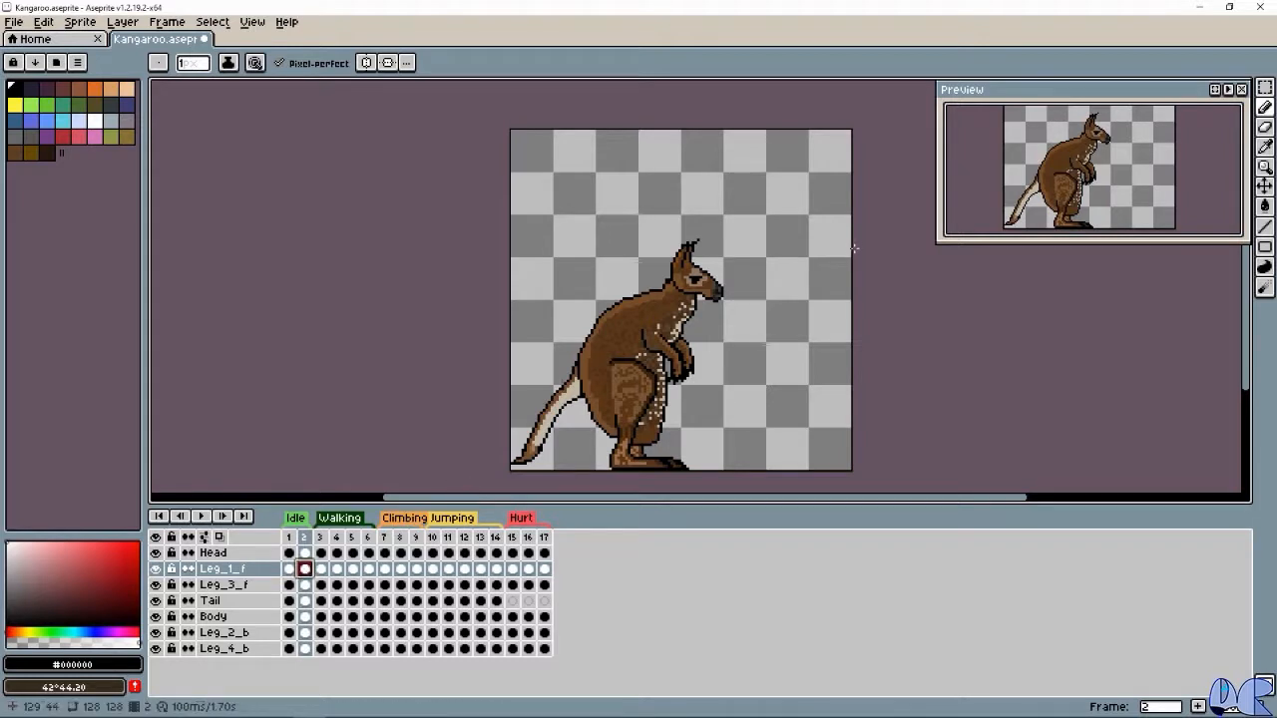
click(1266, 93)
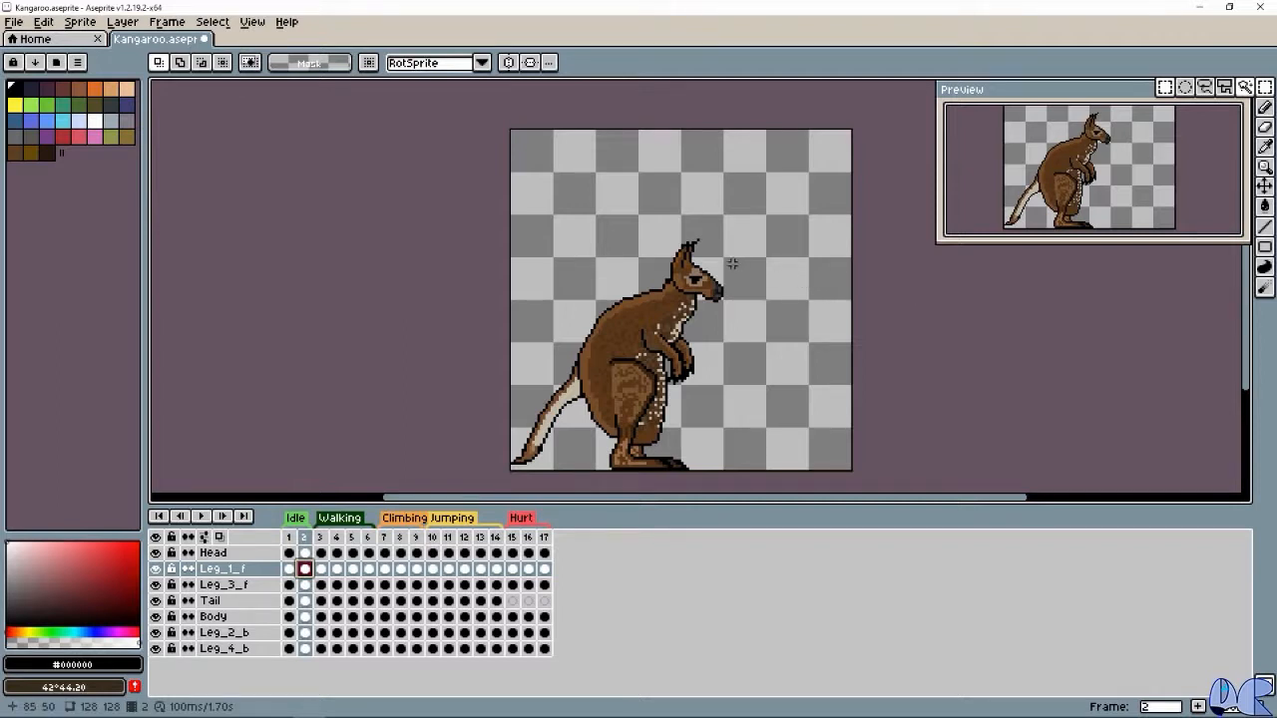
drag(538, 207, 827, 460)
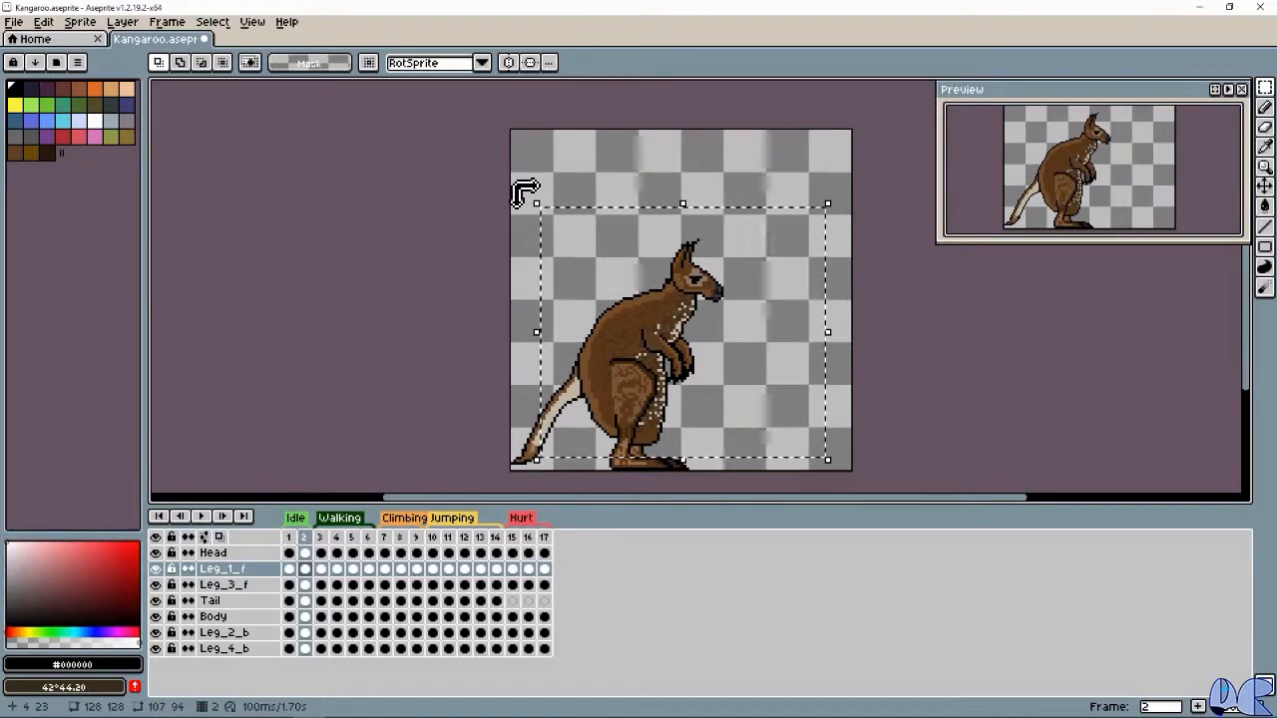
drag(521, 192, 558, 291)
key(ctrl+z)
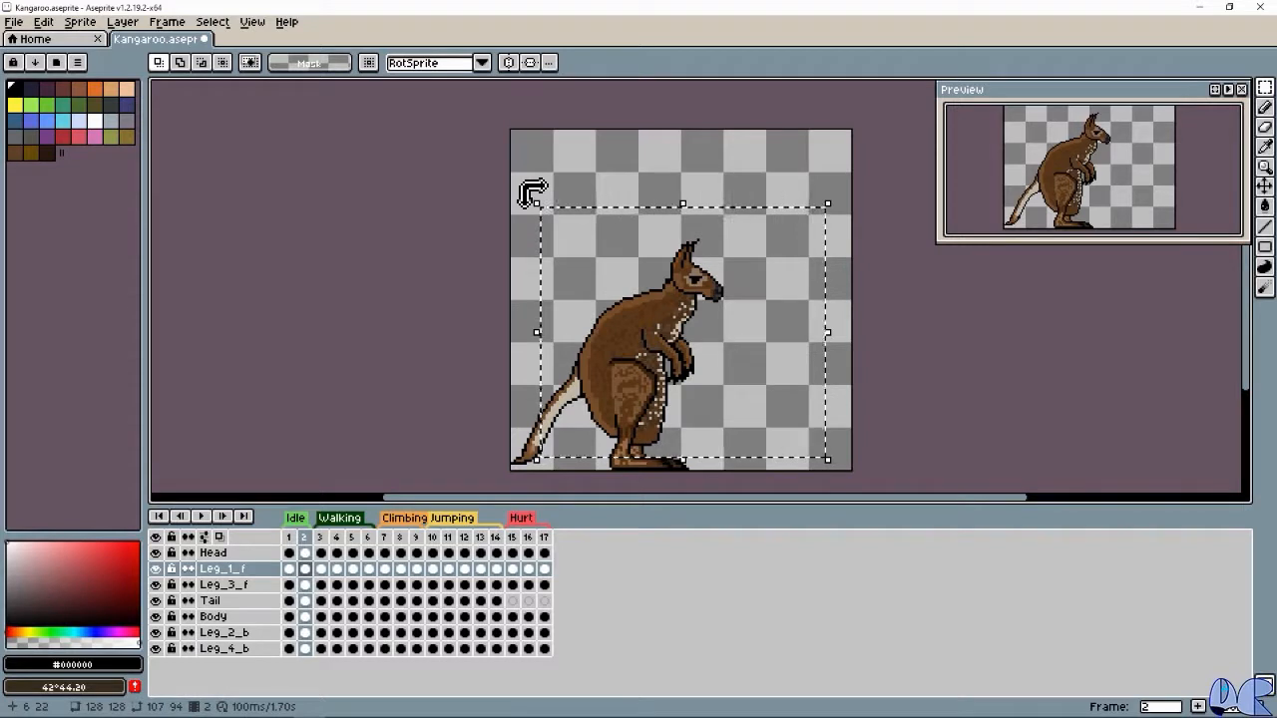
mouse_move(531, 195)
mouse_down()
mouse_move(528, 210)
mouse_move(571, 182)
mouse_move(542, 215)
mouse_move(557, 194)
mouse_up()
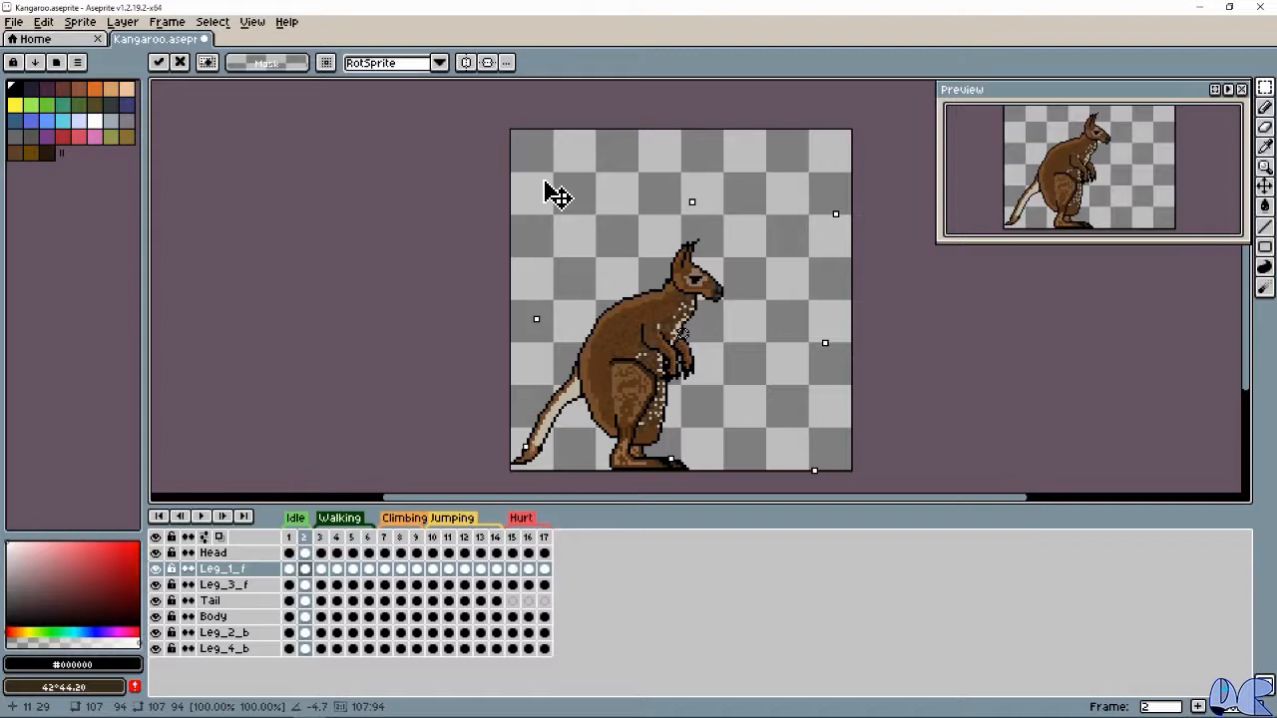
drag(556, 195, 567, 289)
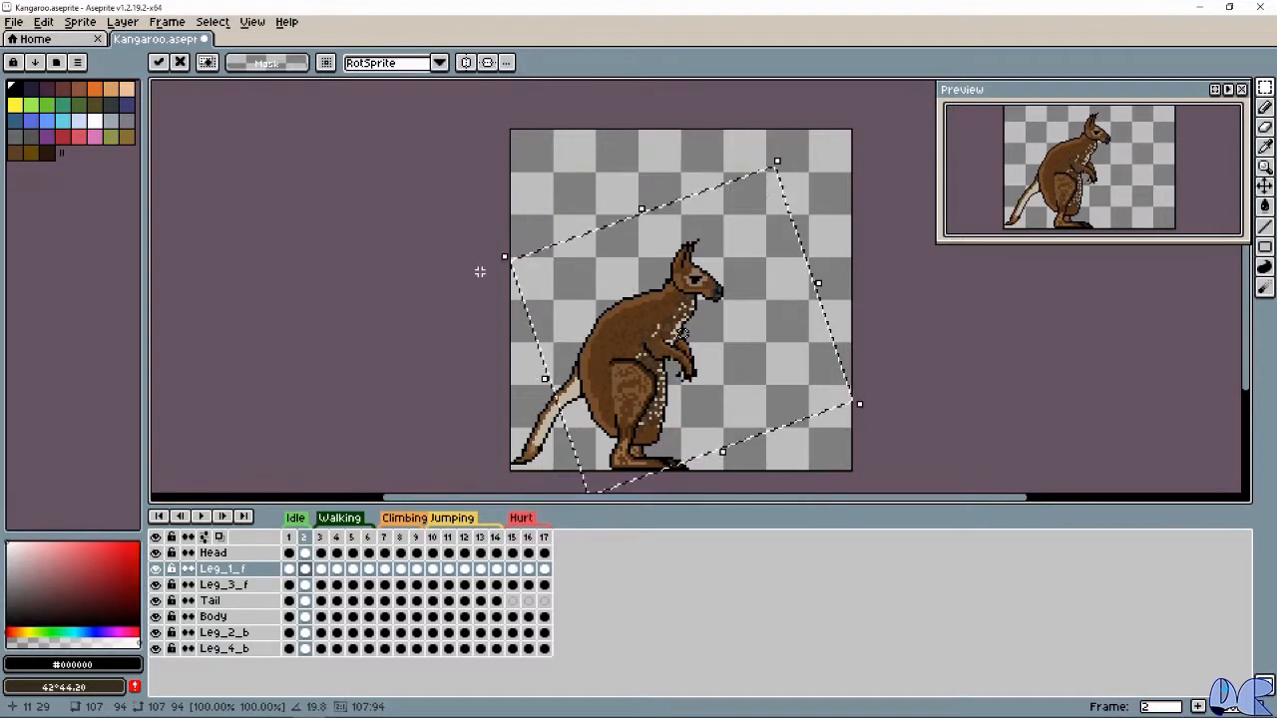
key(ctrl+z)
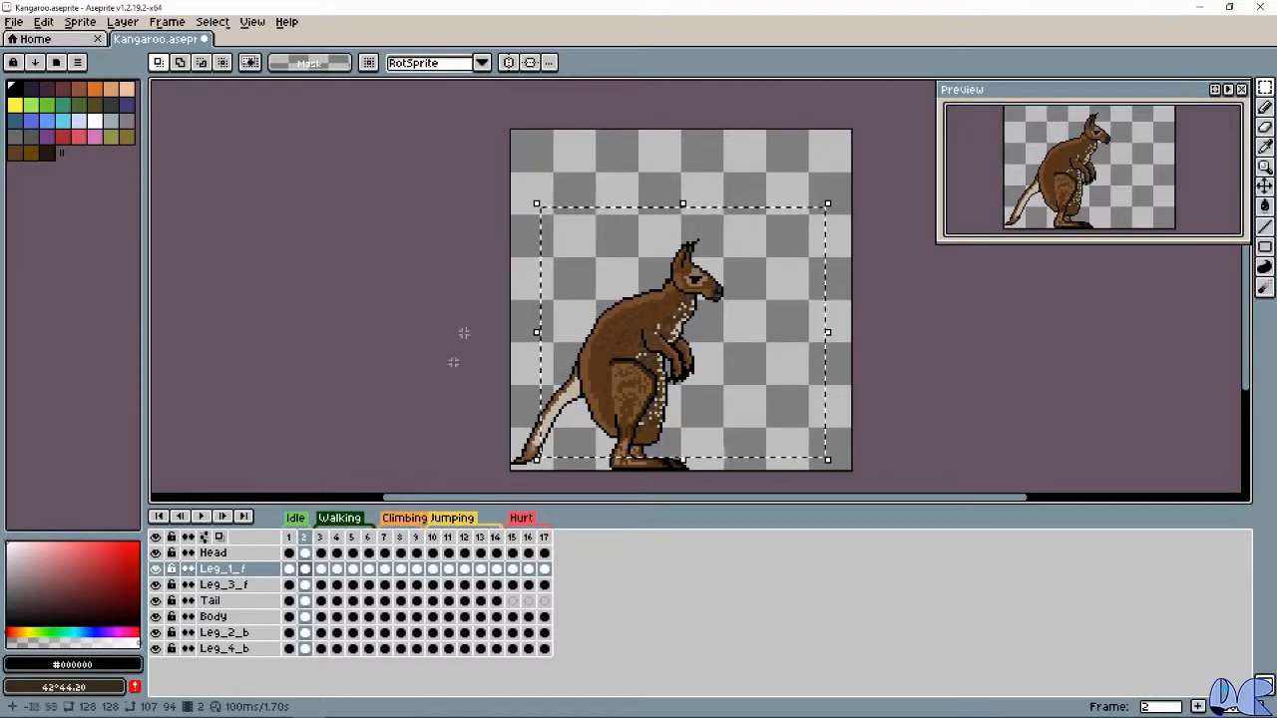
Examine the frame 1 and 2 cels of the Tail, Body and Leg_2_b layers, and clear the rectangular selection.
click(236, 602)
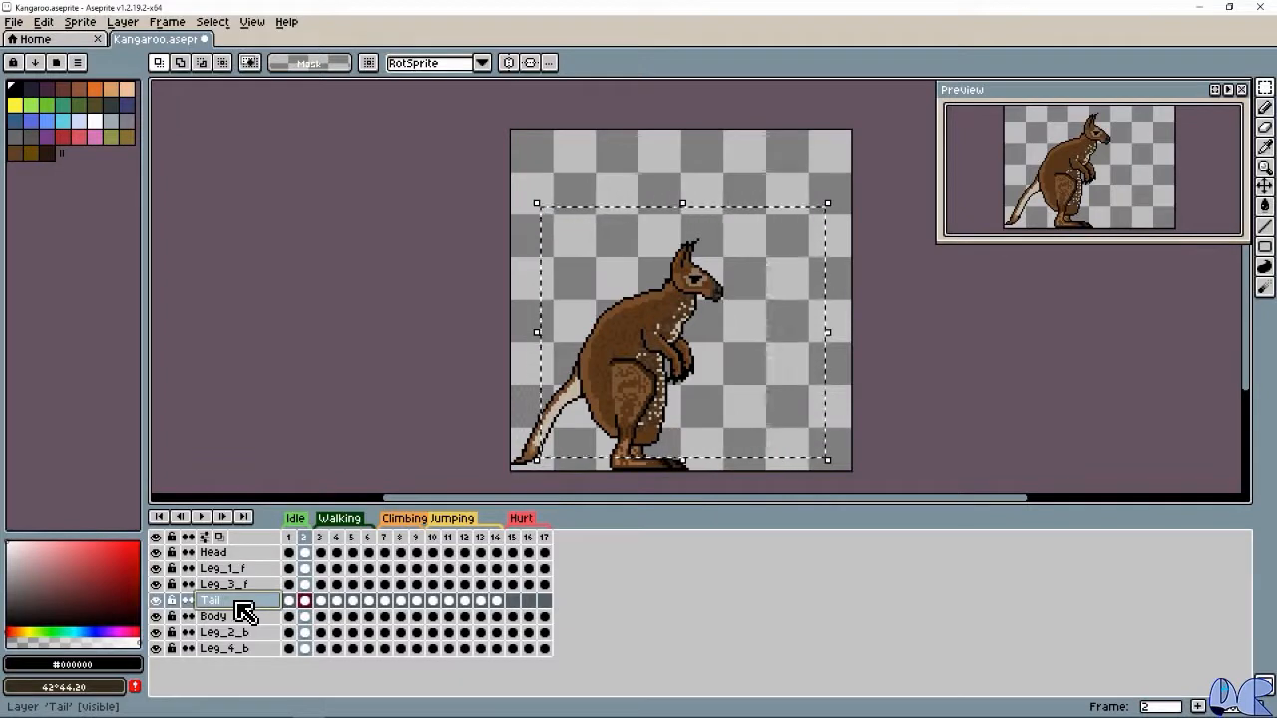
click(301, 609)
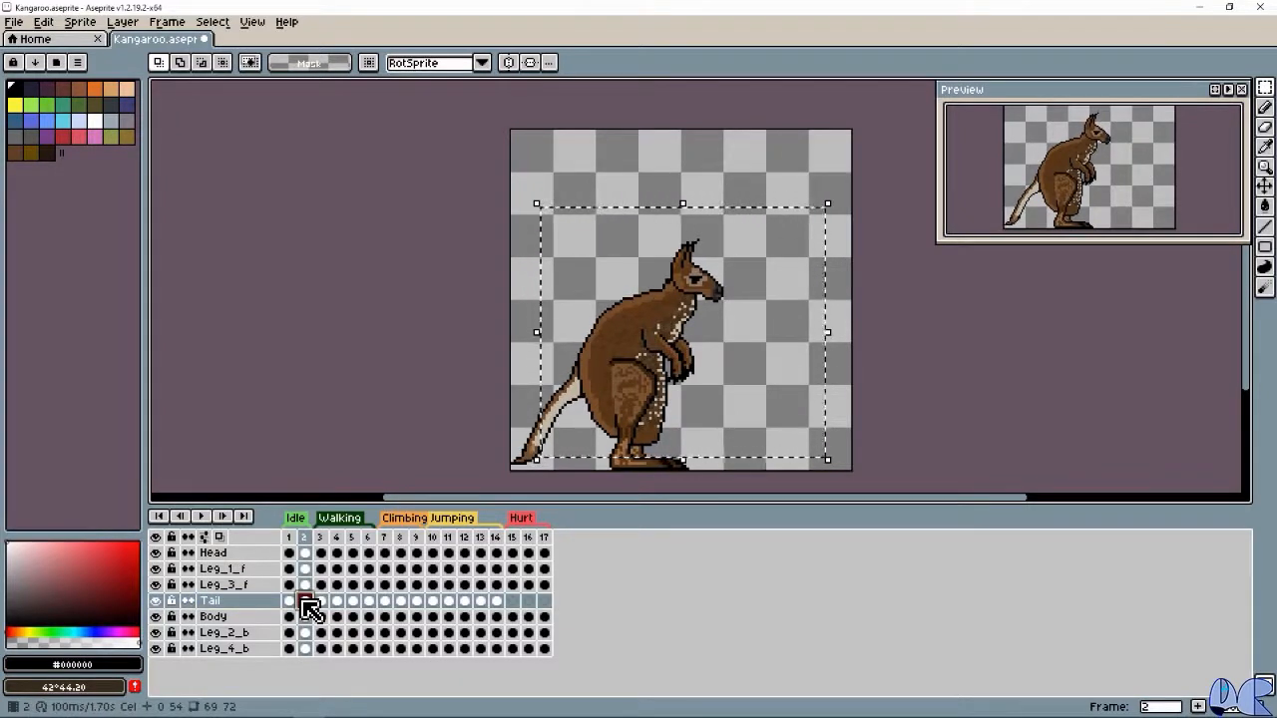
click(288, 616)
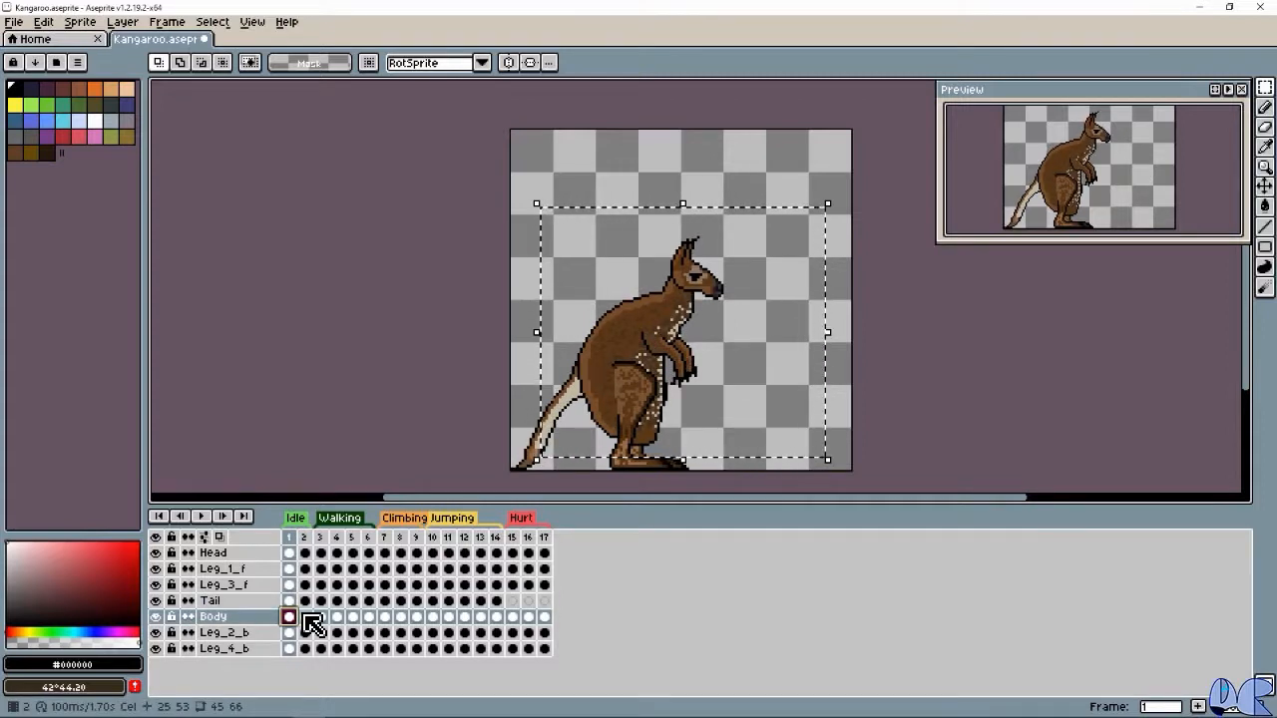
click(305, 616)
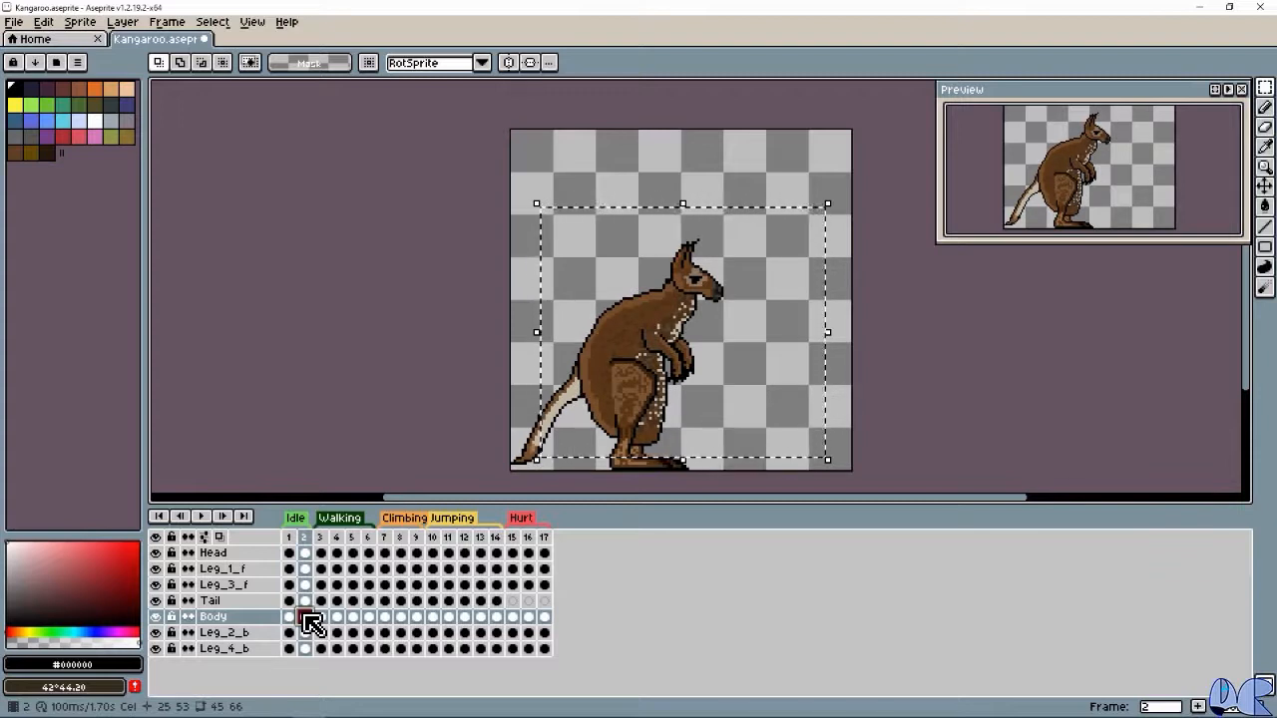
click(453, 327)
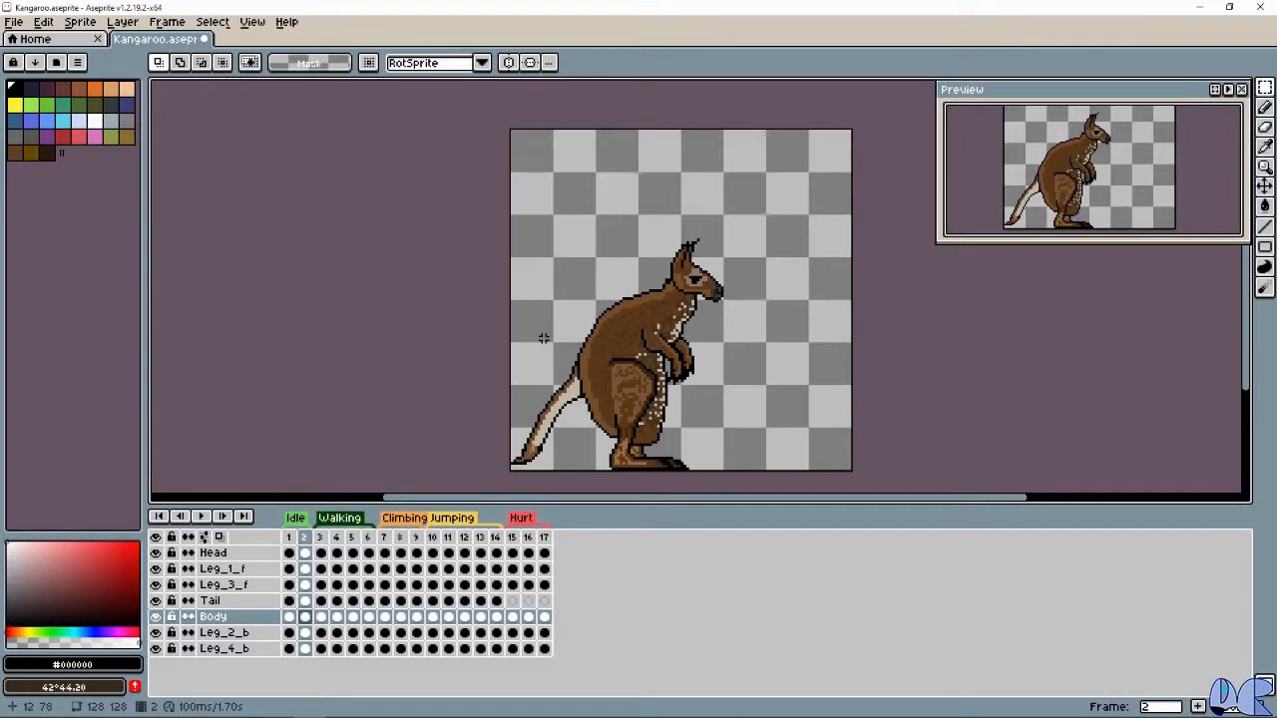
click(249, 633)
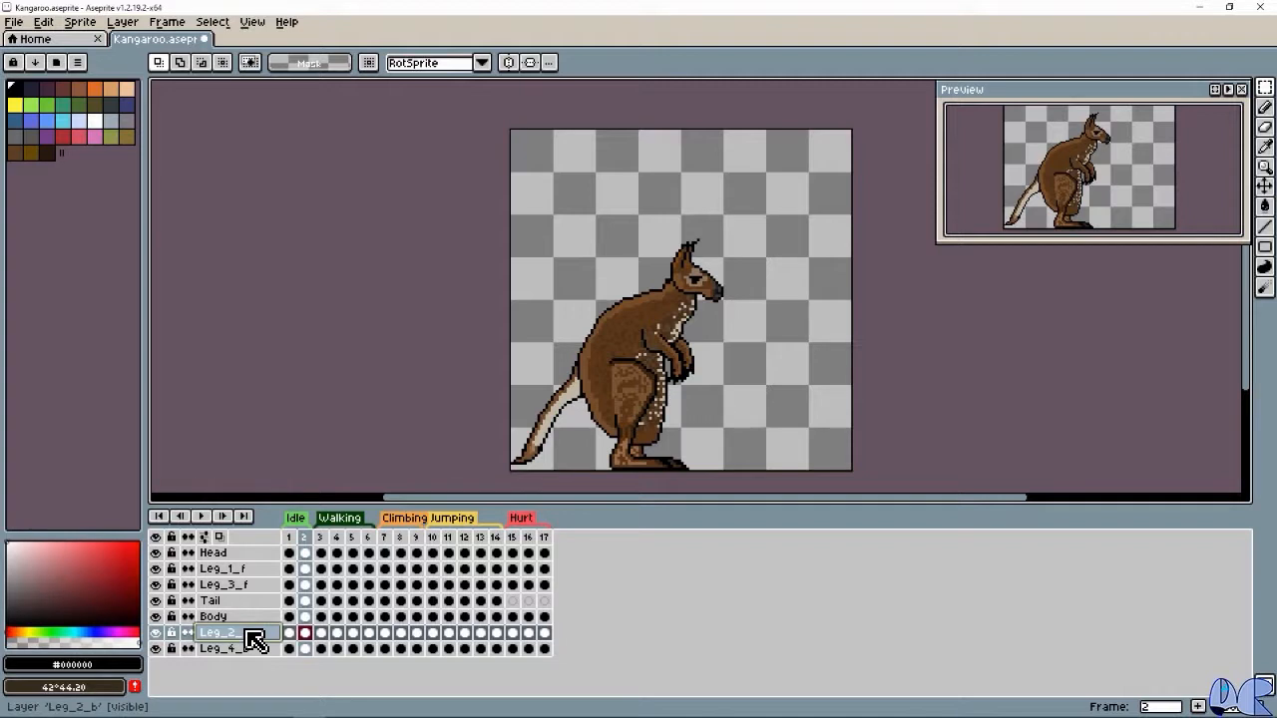
click(289, 633)
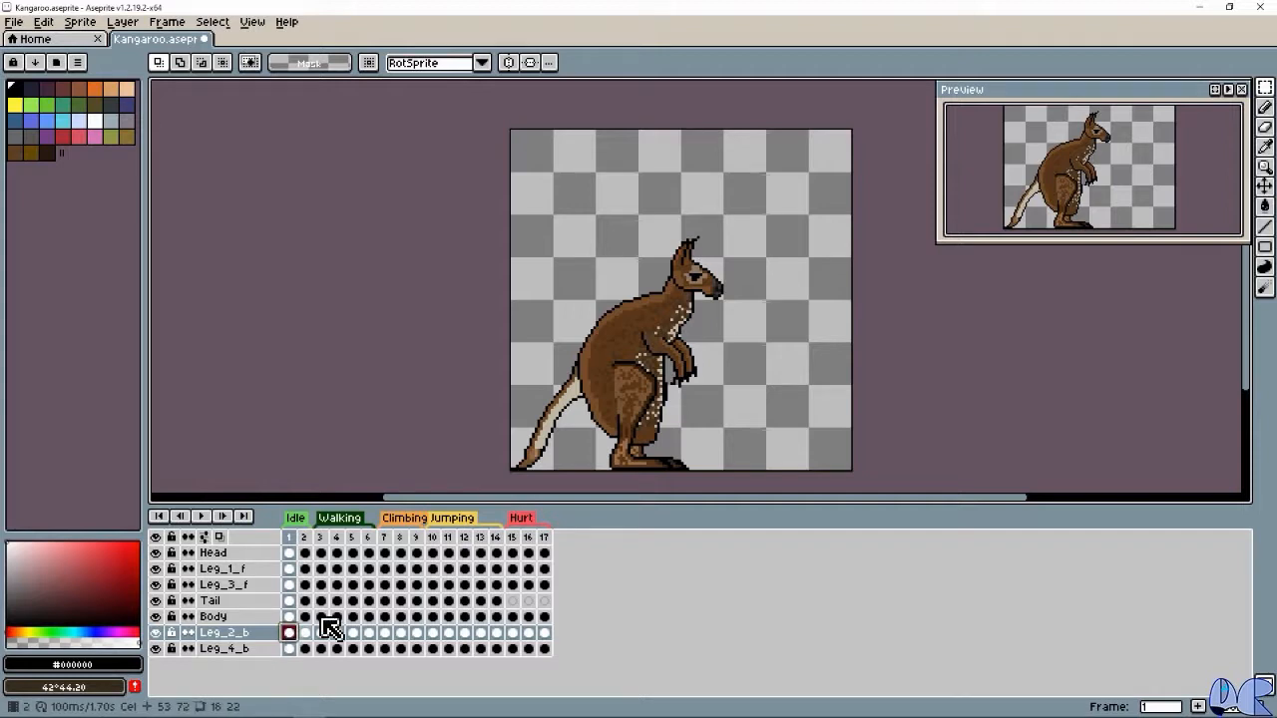
Play and stop the Walking animation twice from frame 3 to review the movement across frames 3 to 6.
click(329, 521)
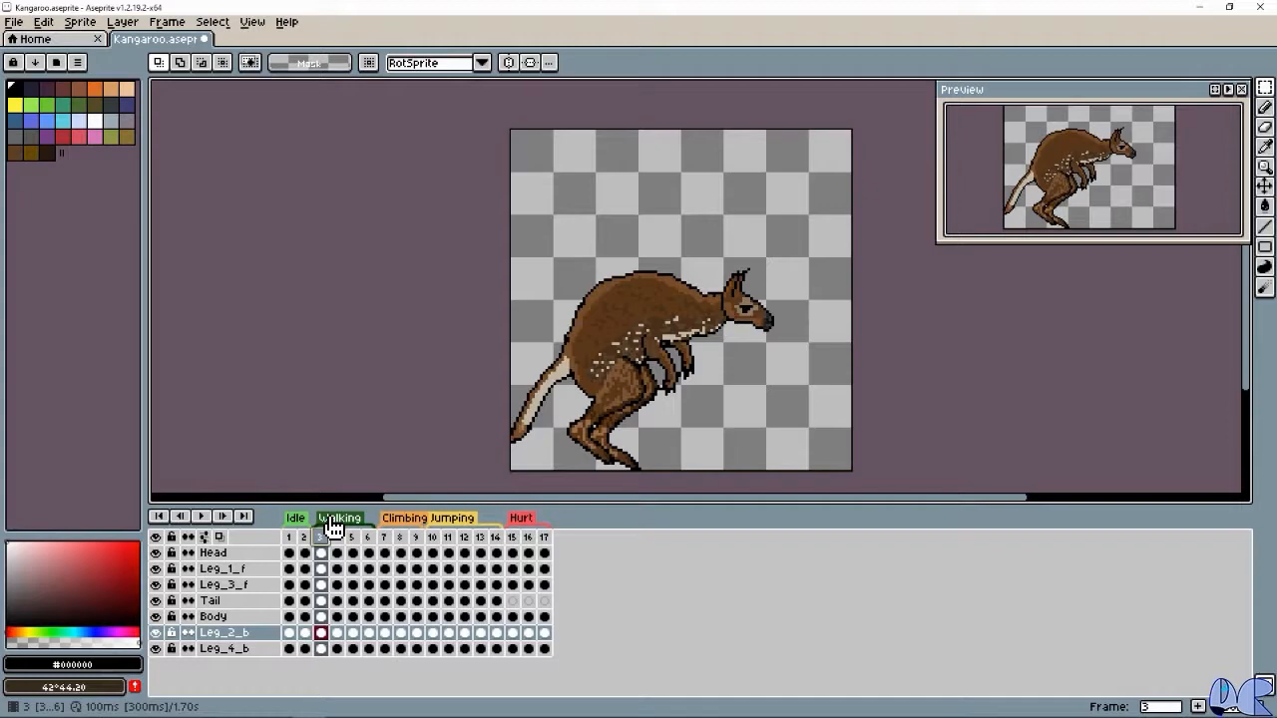
click(201, 520)
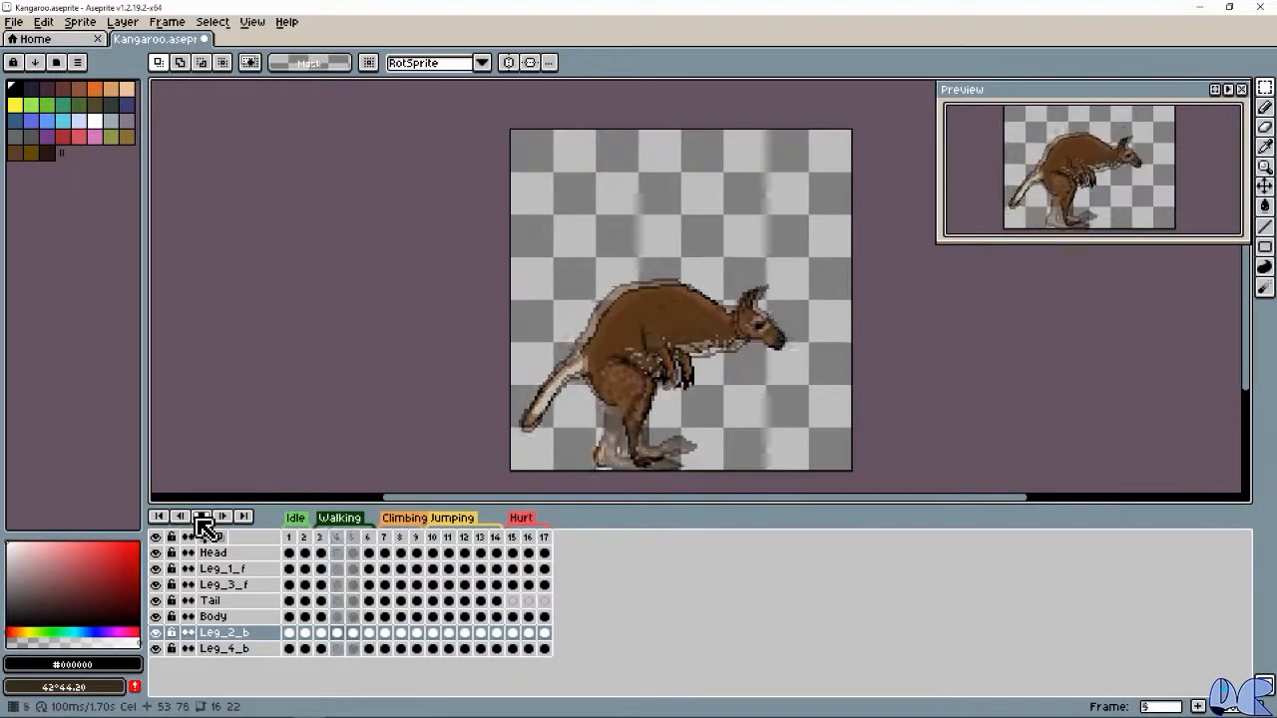
click(203, 522)
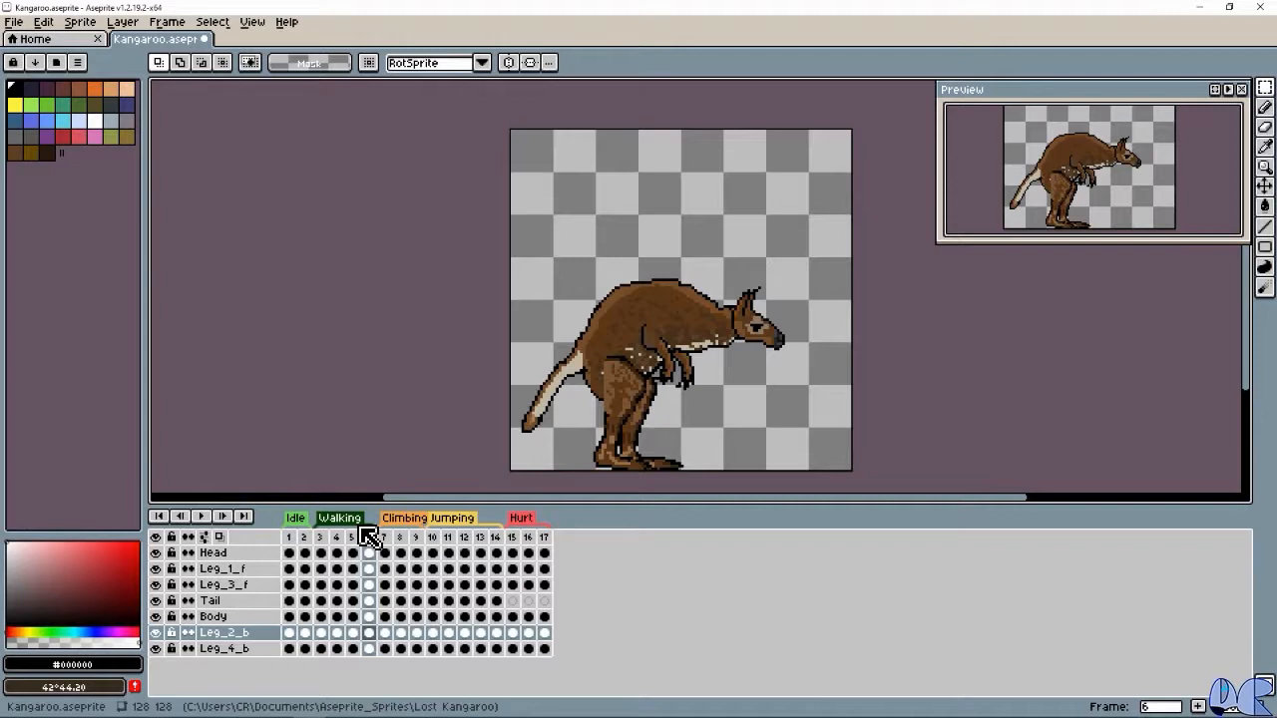
click(320, 538)
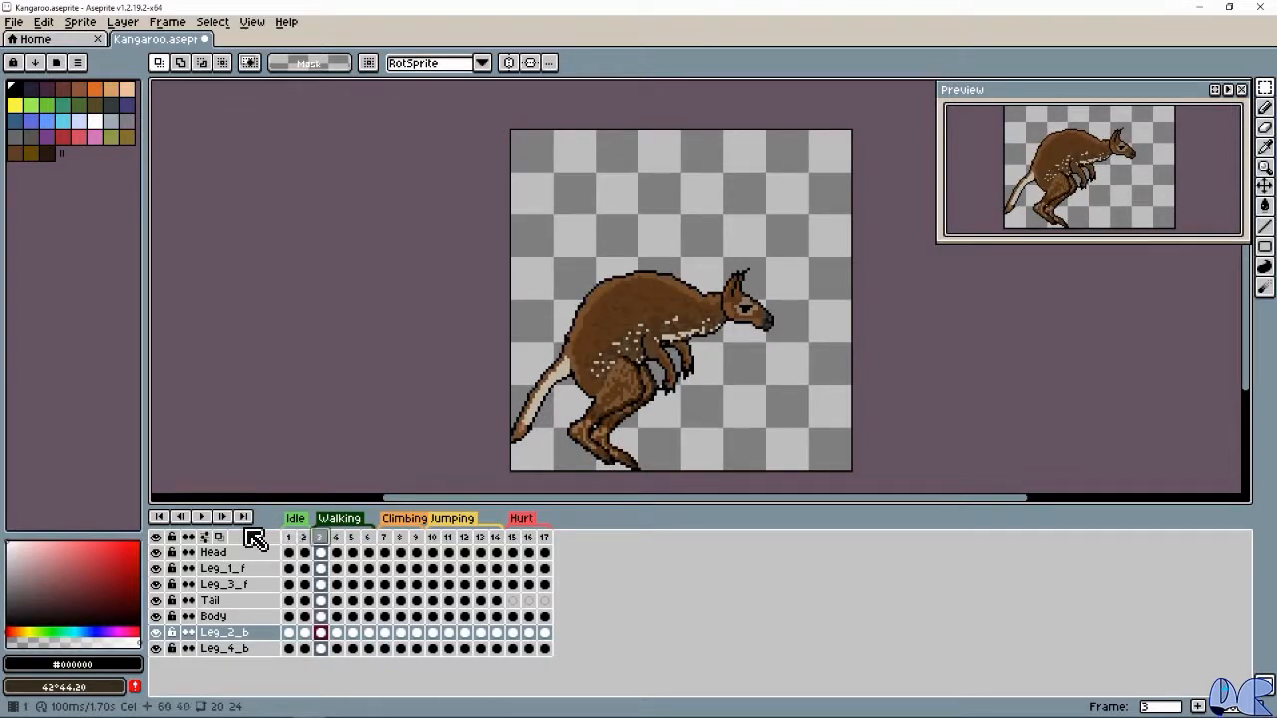
click(203, 519)
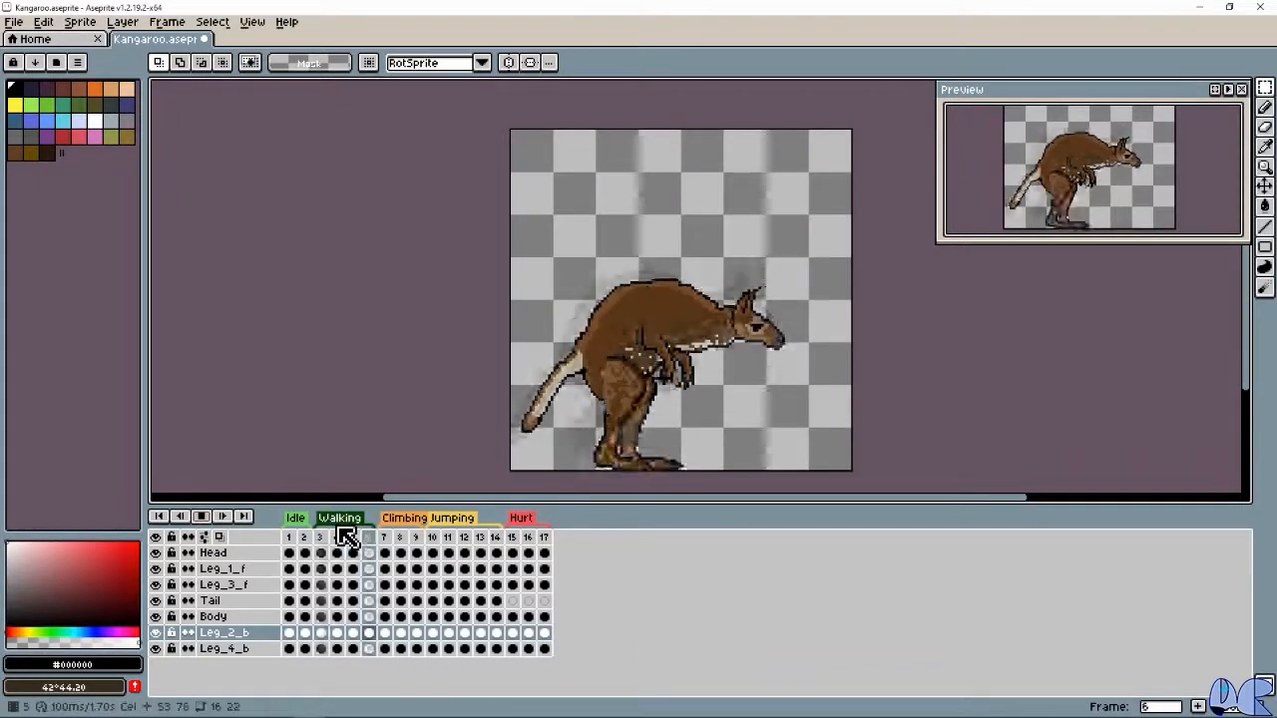
click(206, 515)
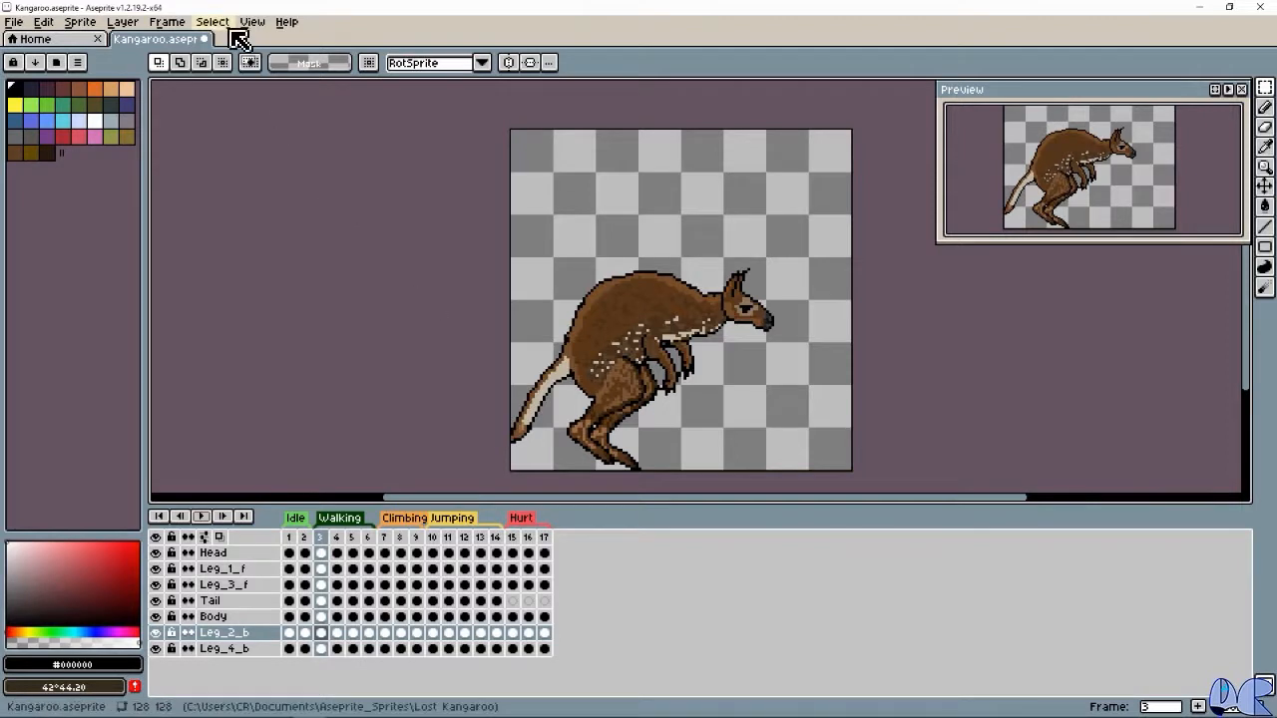
Examine the settings and animation direction options of a new tag on frame 3, discard it, and inspect the Walking tag's properties.
click(180, 24)
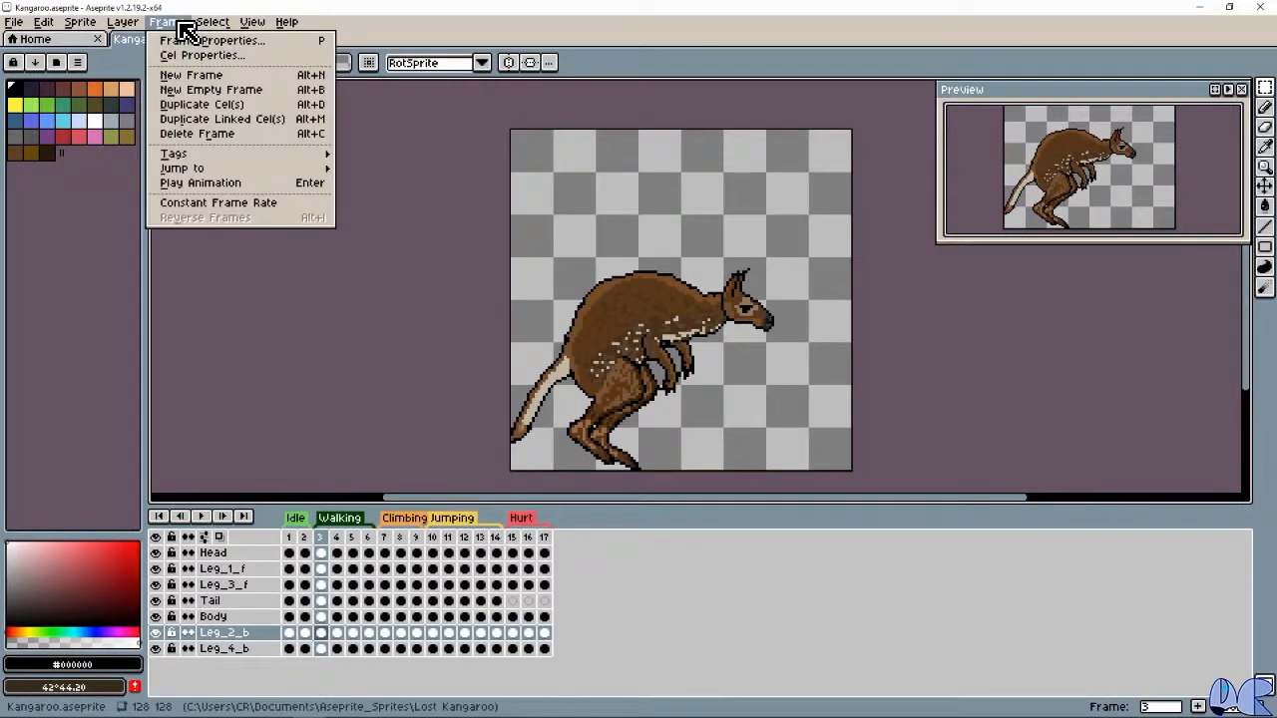
mouse_move(195, 157)
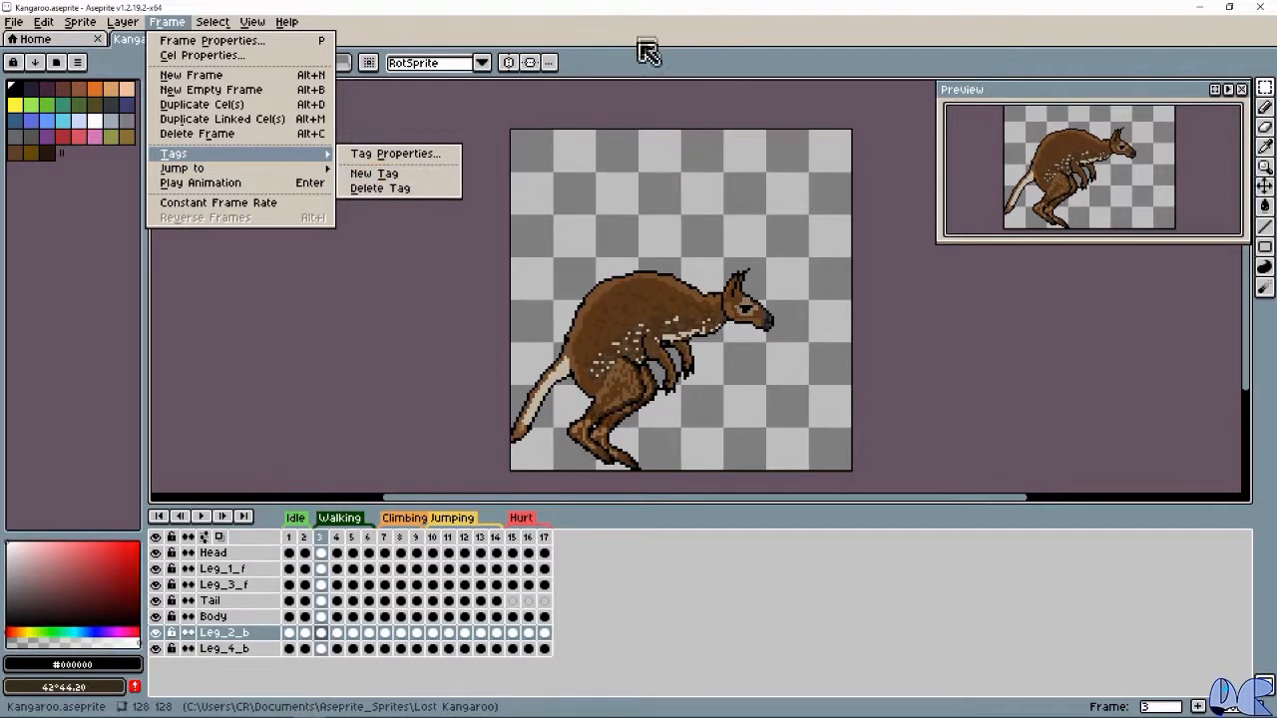
click(653, 66)
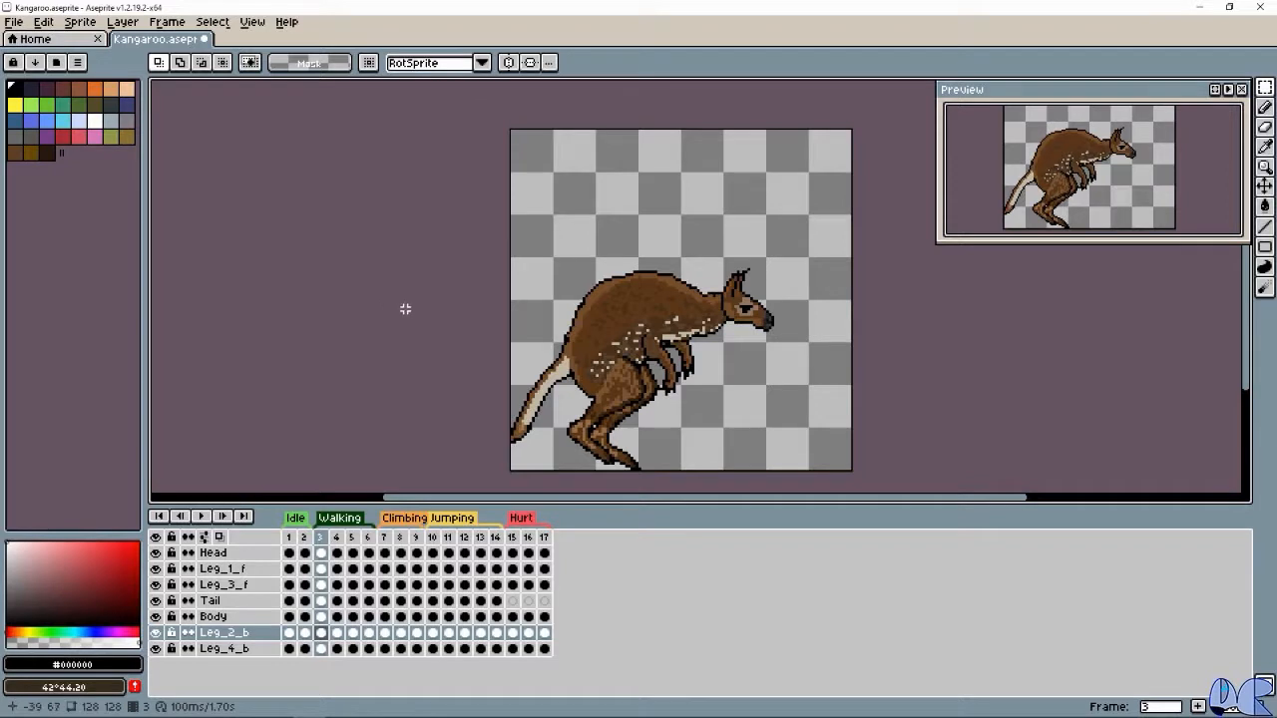
click(167, 22)
mouse_move(245, 155)
click(399, 172)
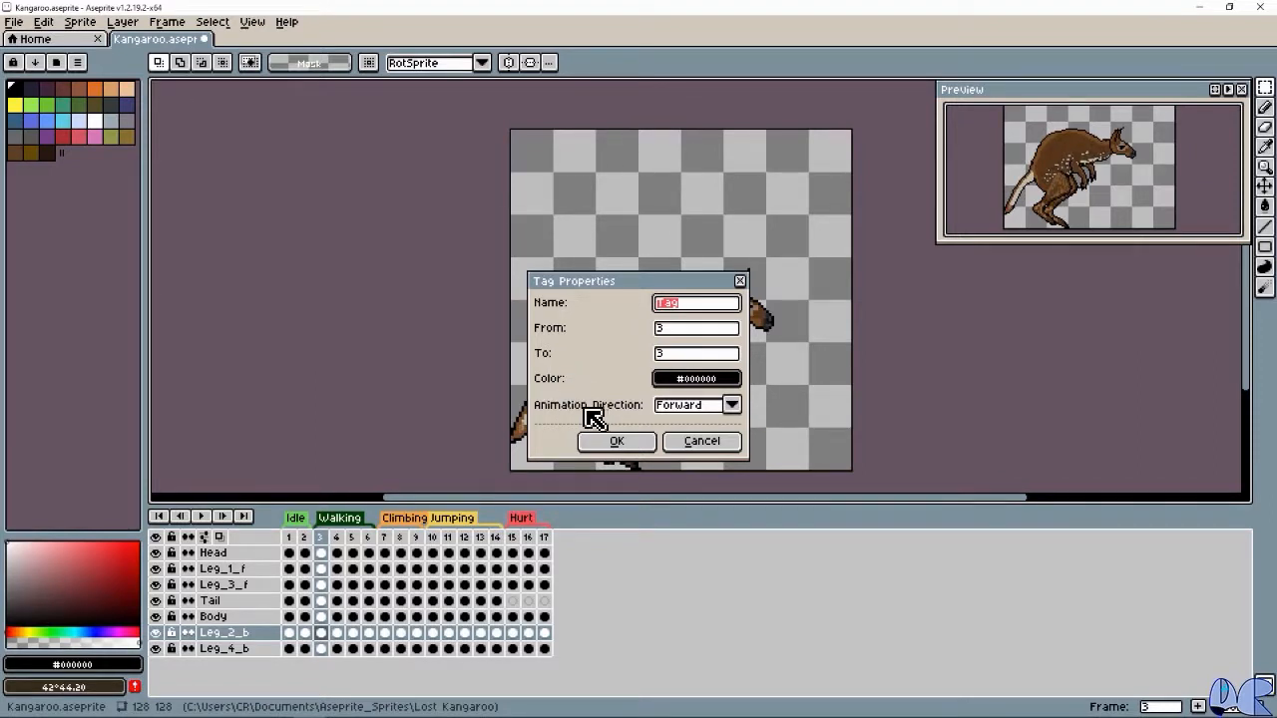
click(733, 405)
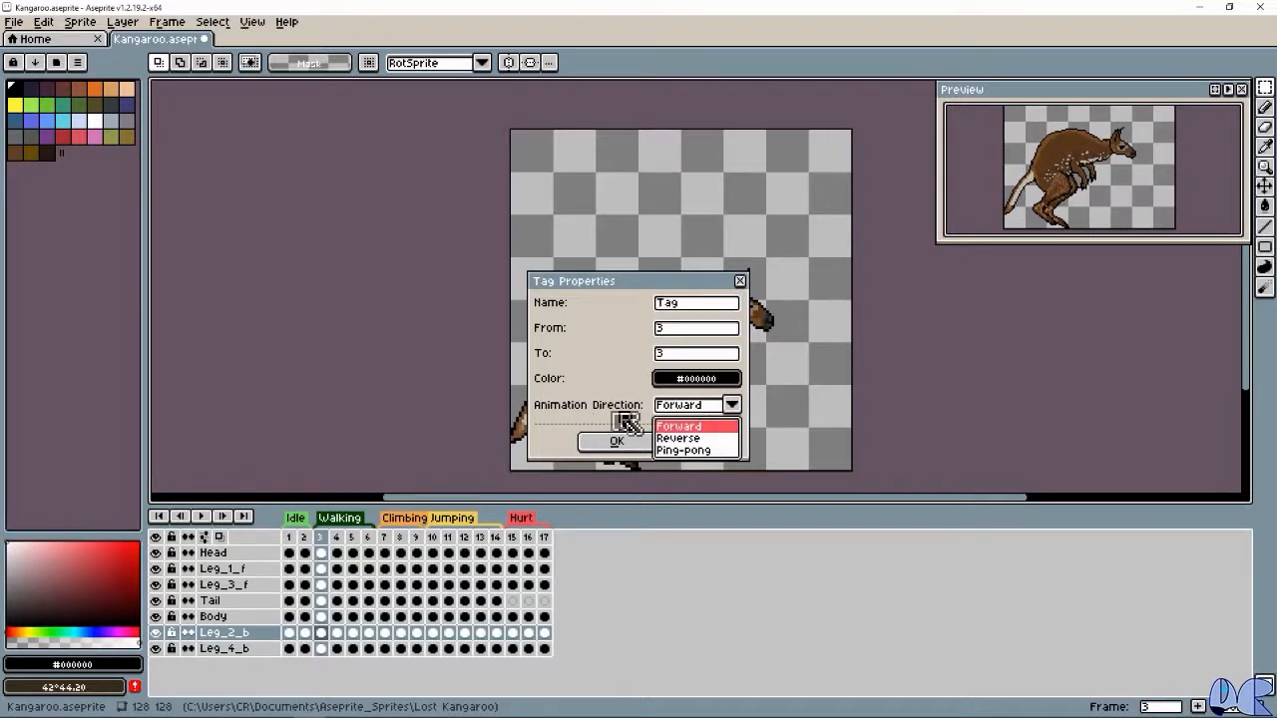
click(734, 406)
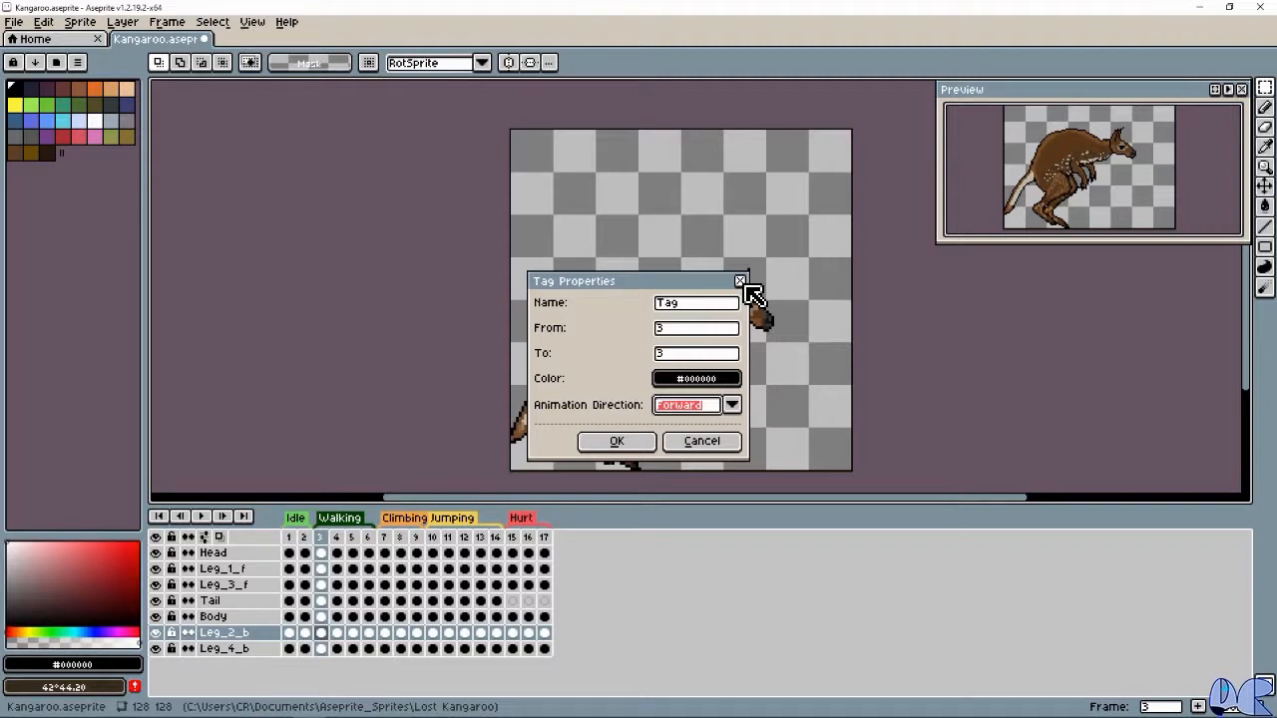
click(725, 409)
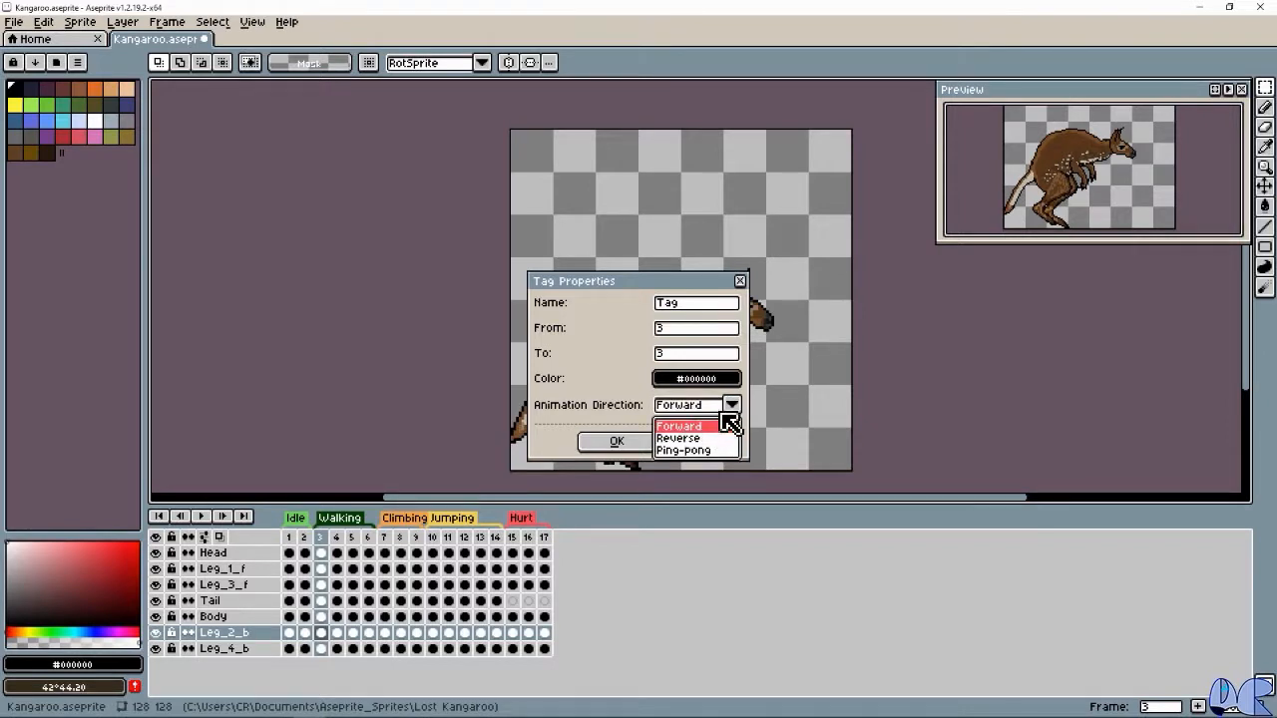
click(733, 405)
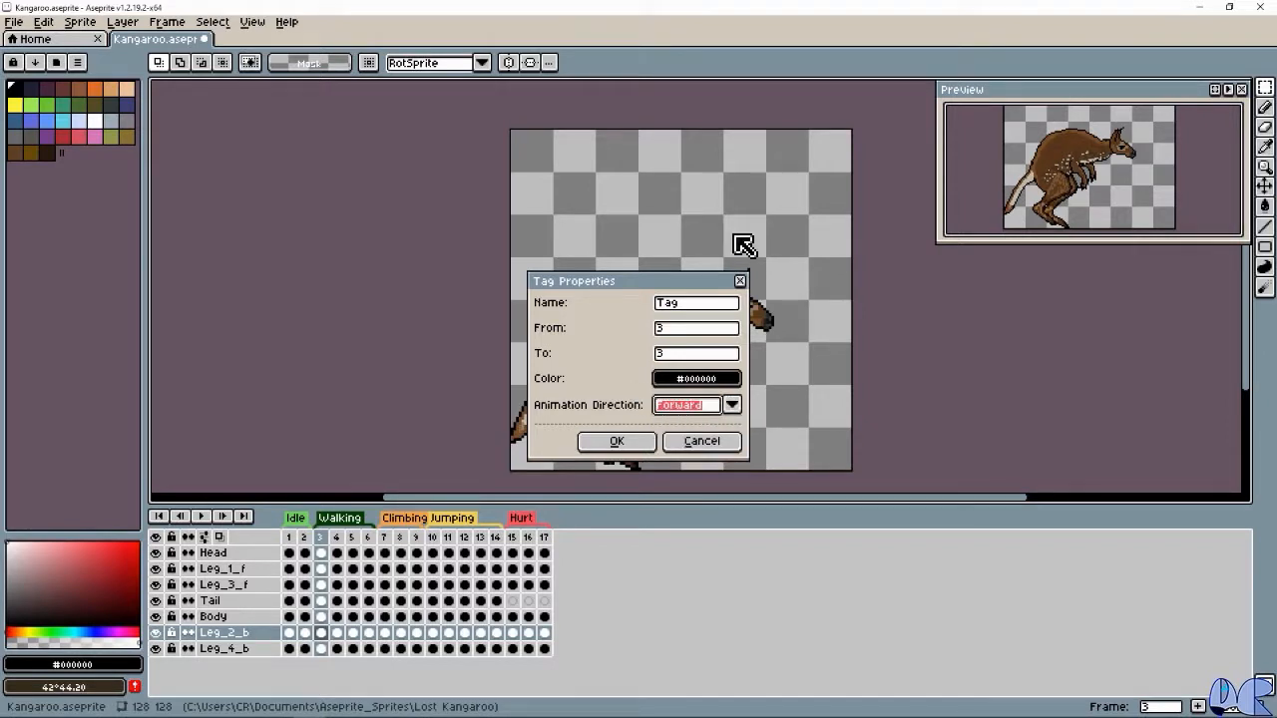
click(740, 282)
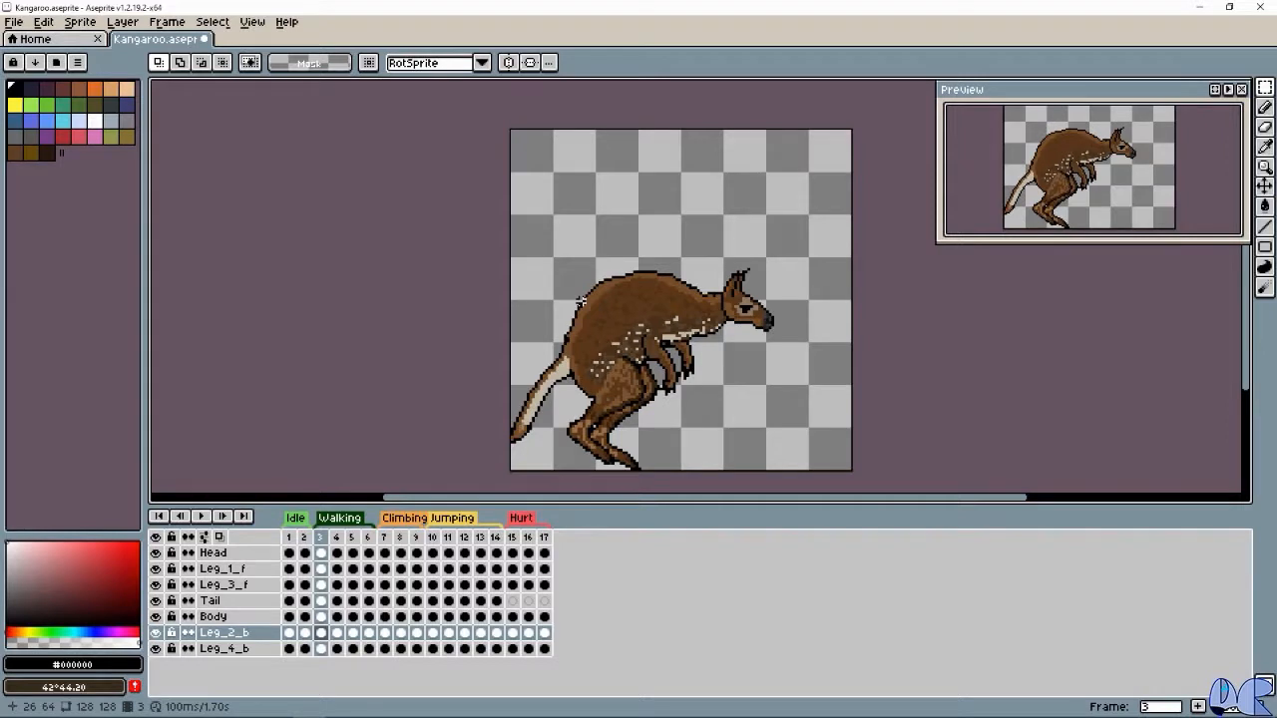
double_click(344, 519)
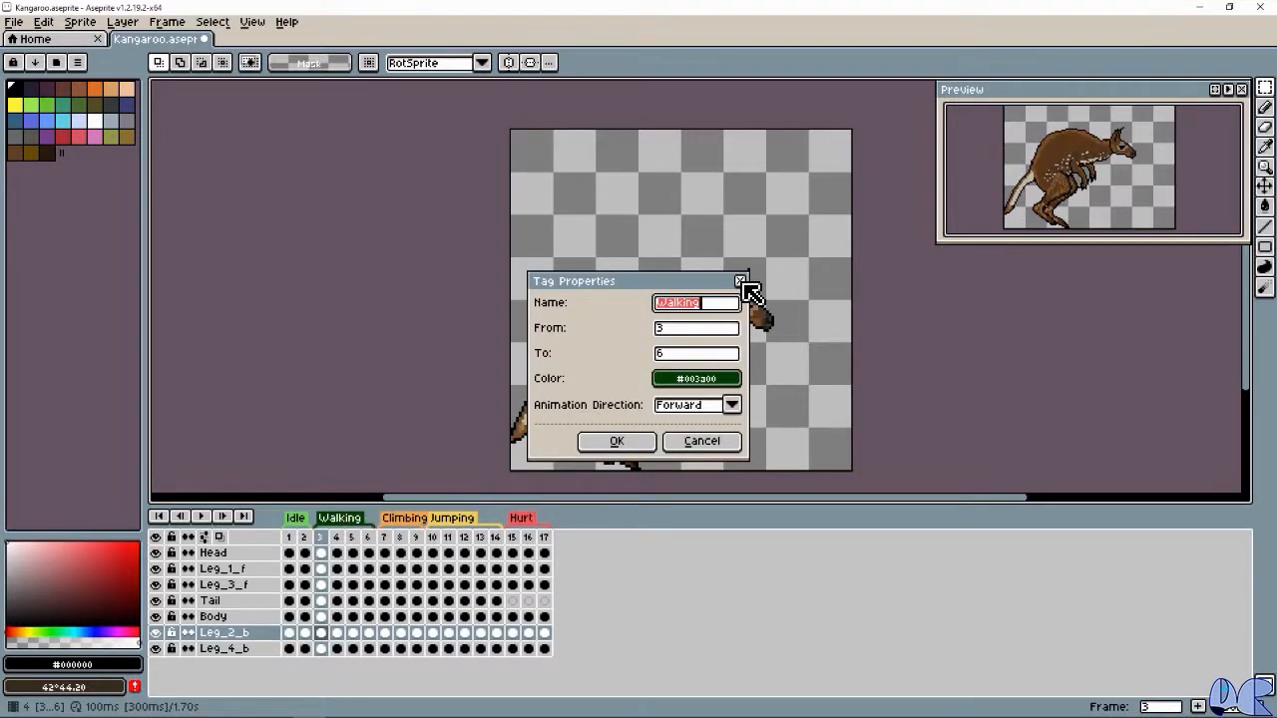
click(741, 282)
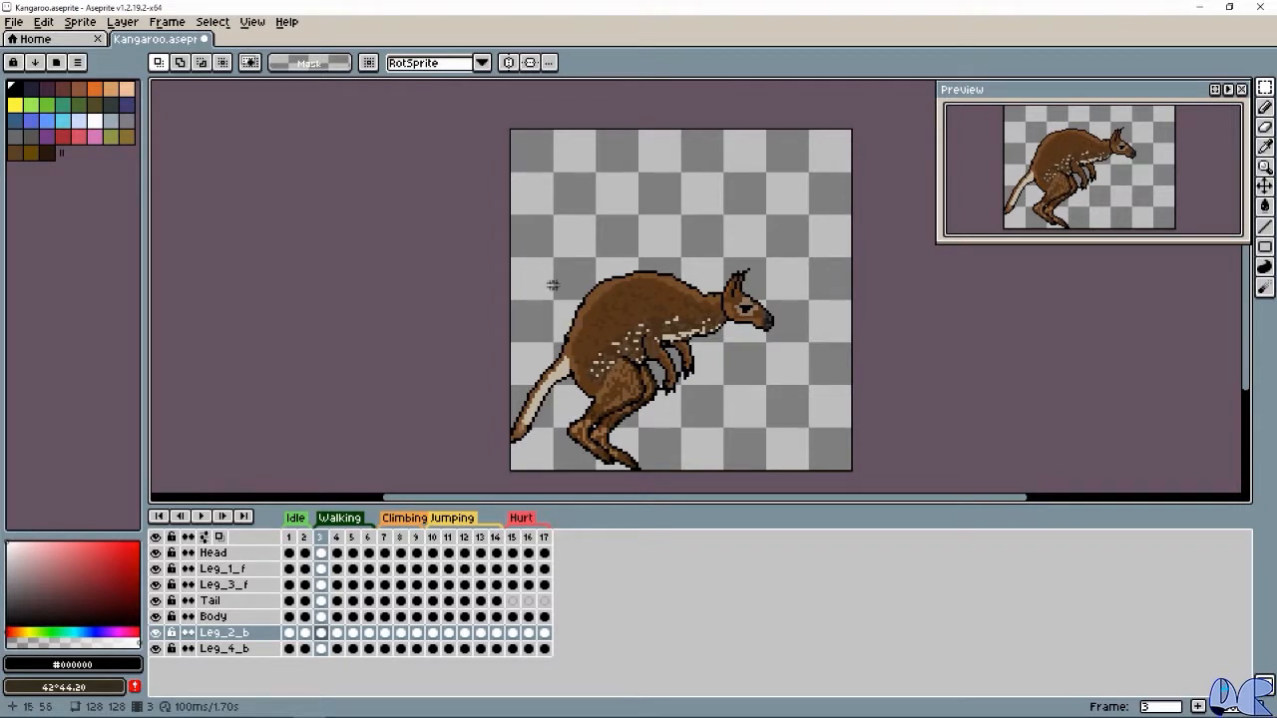
Play and stop the Climbing animation from frame 7 and the Jumping animation from frame 10.
click(384, 537)
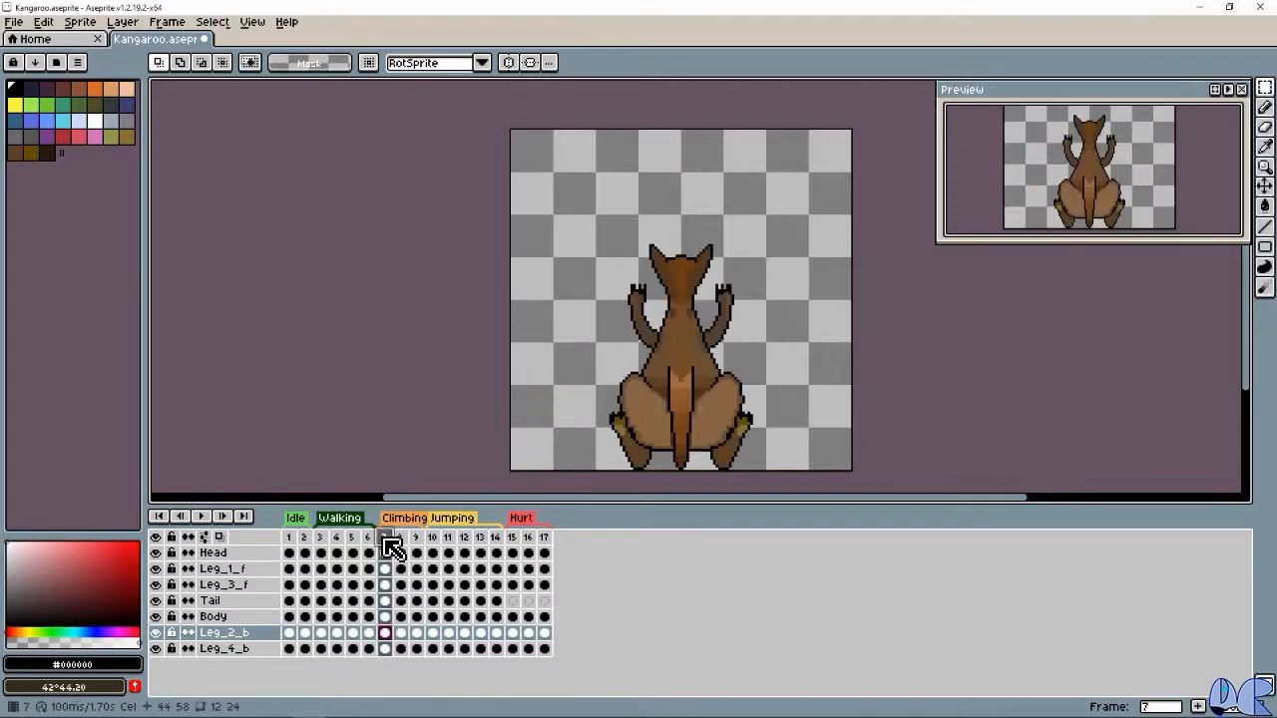
click(201, 519)
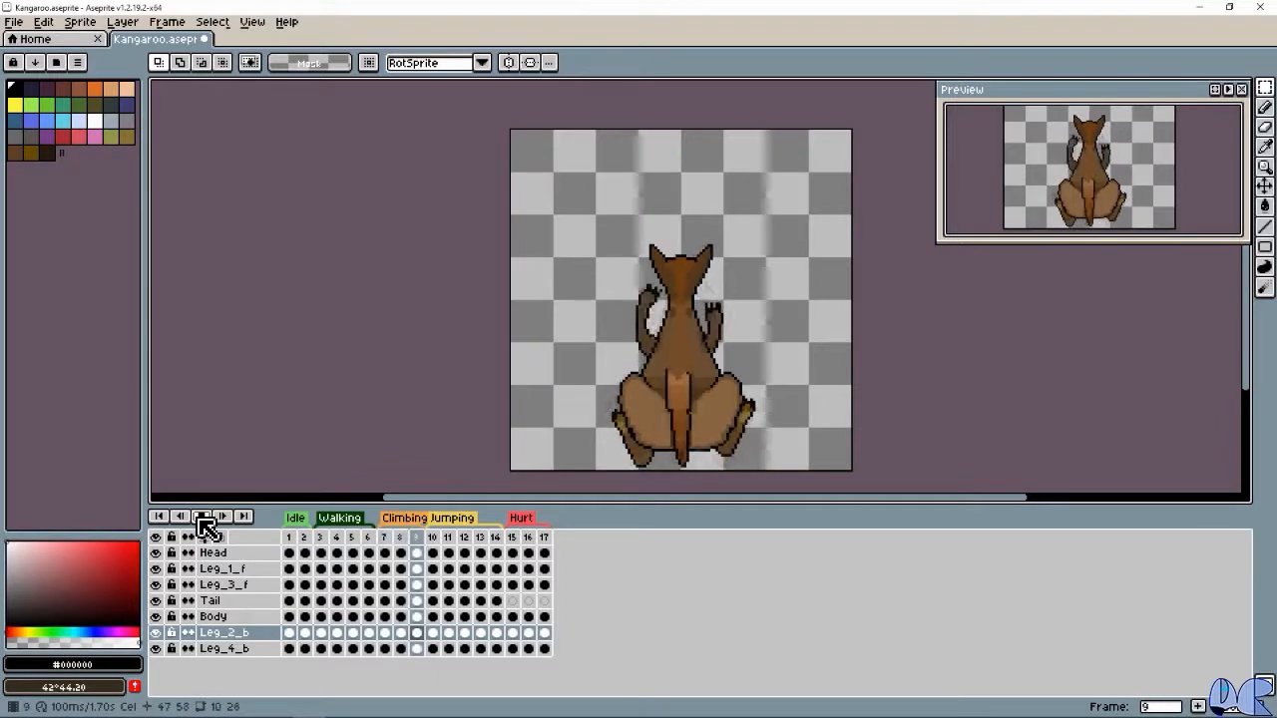
click(205, 525)
click(435, 539)
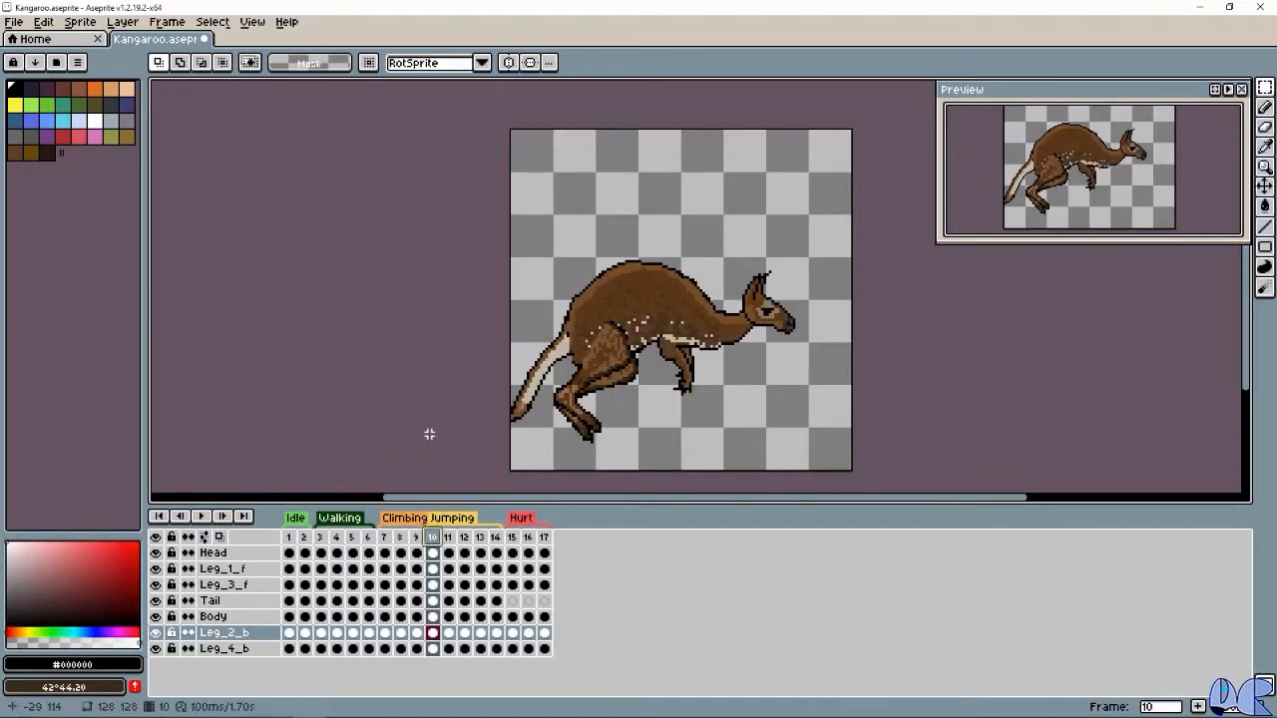
click(205, 517)
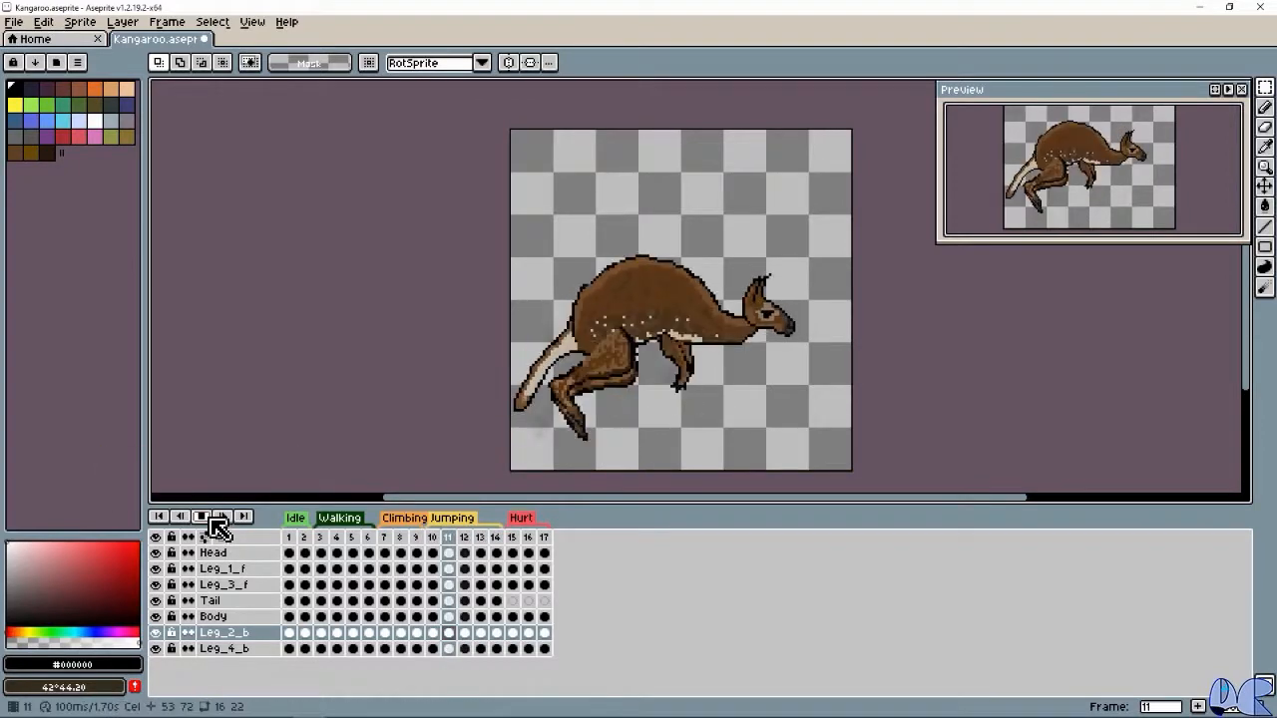
click(210, 519)
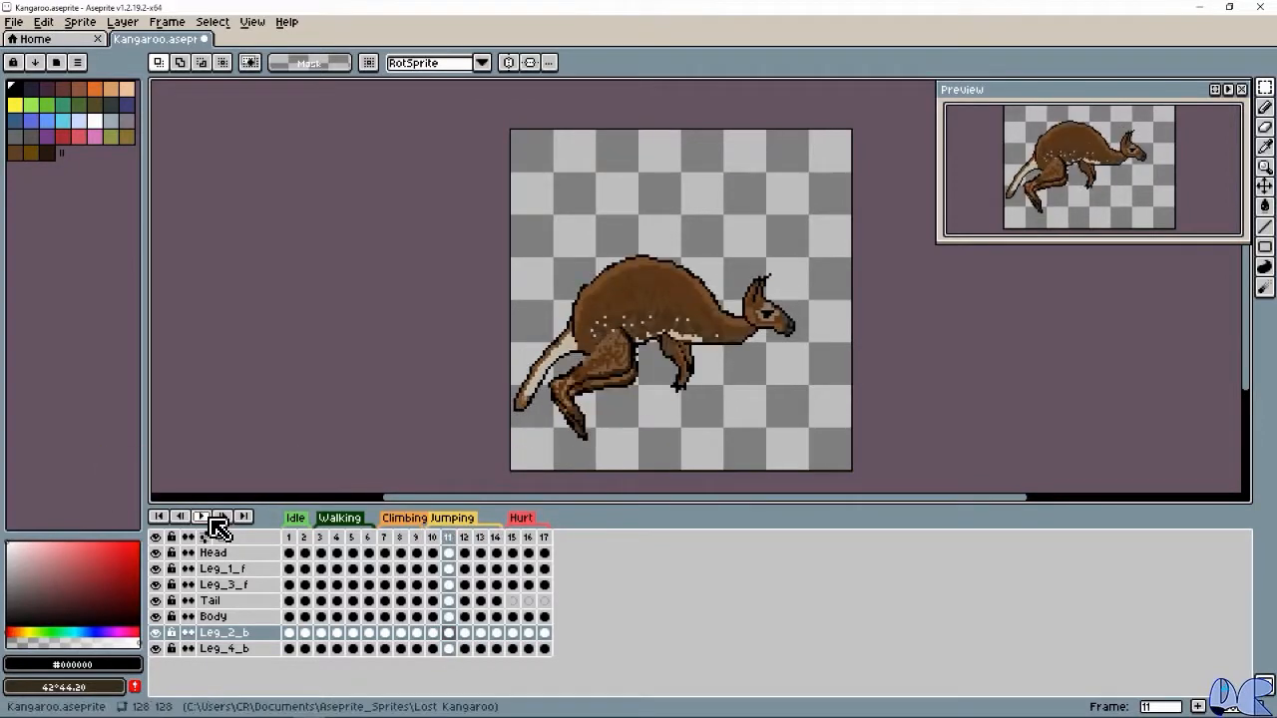
Play and stop the Hurt animation from frame 15.
click(512, 536)
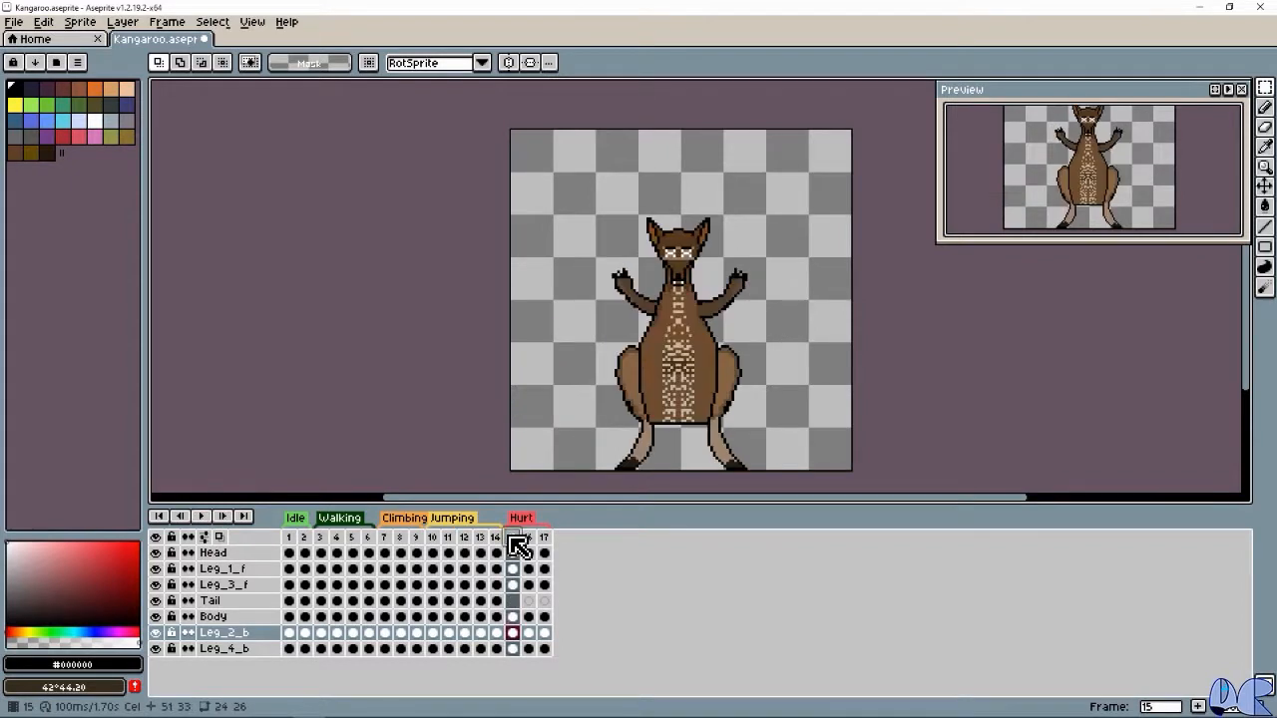
click(204, 521)
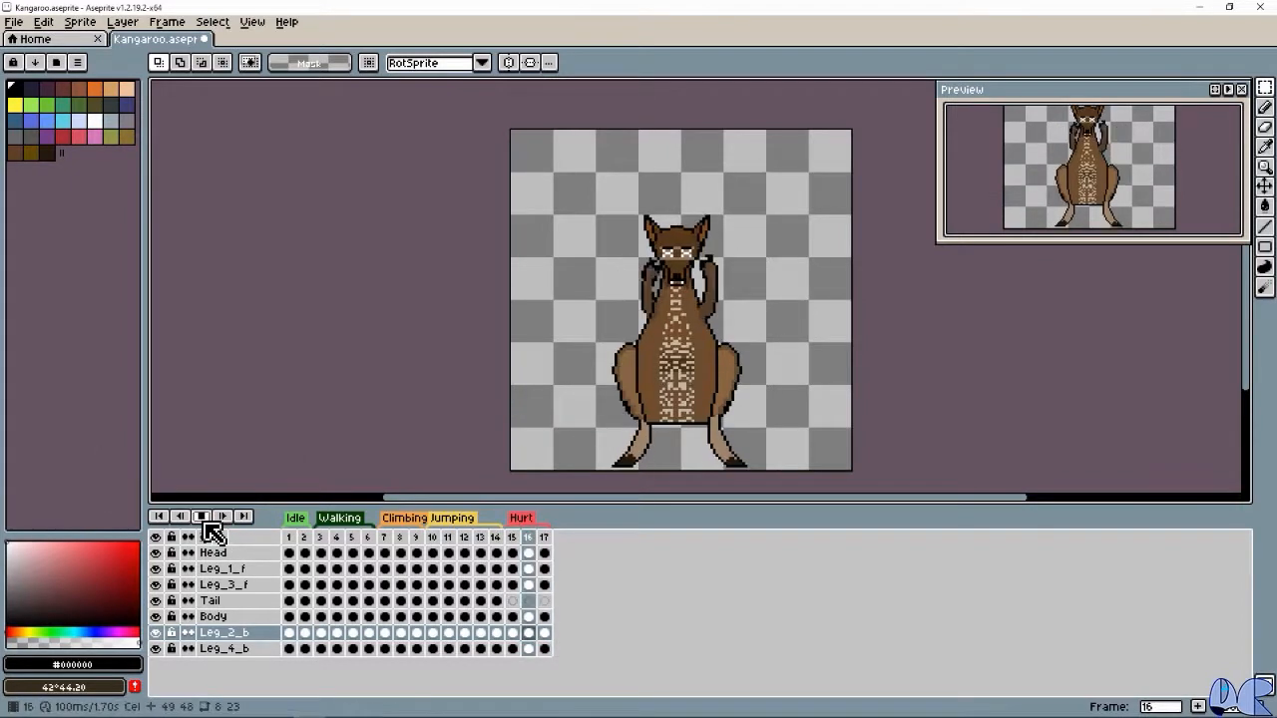
click(206, 526)
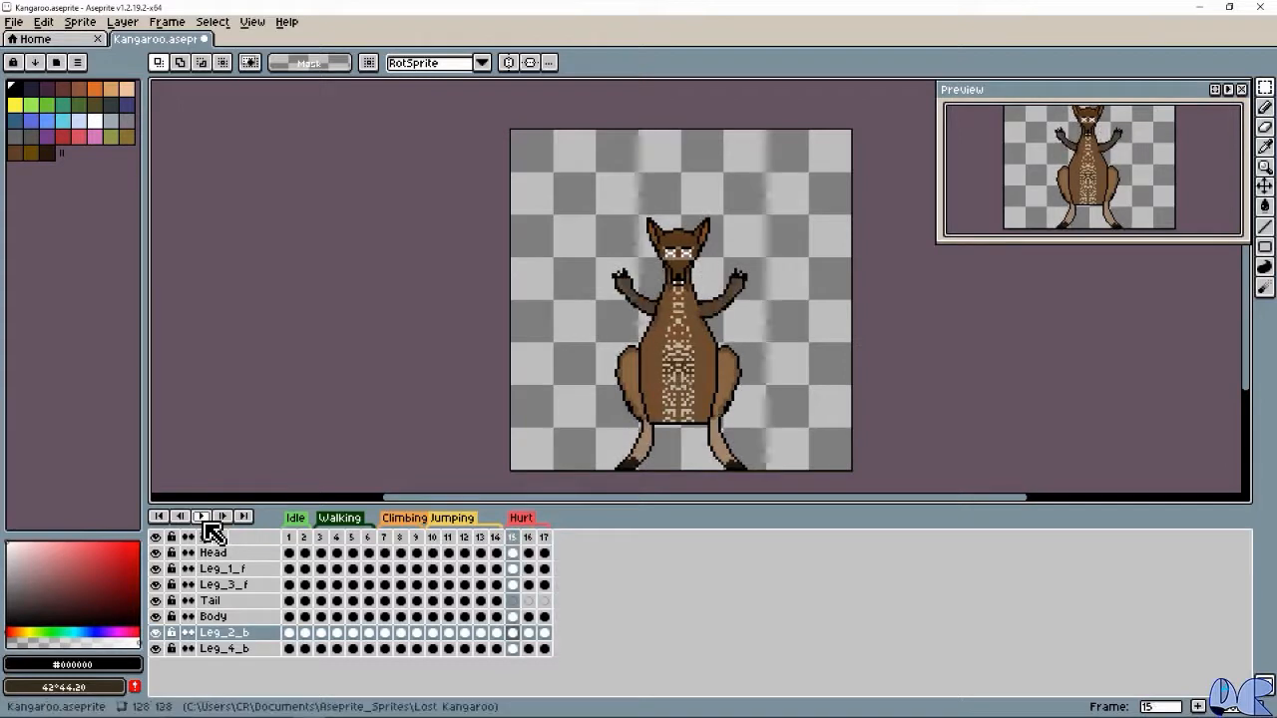
Copy frame 3 of the Walking animation and paste it in front of frame 17.
click(321, 545)
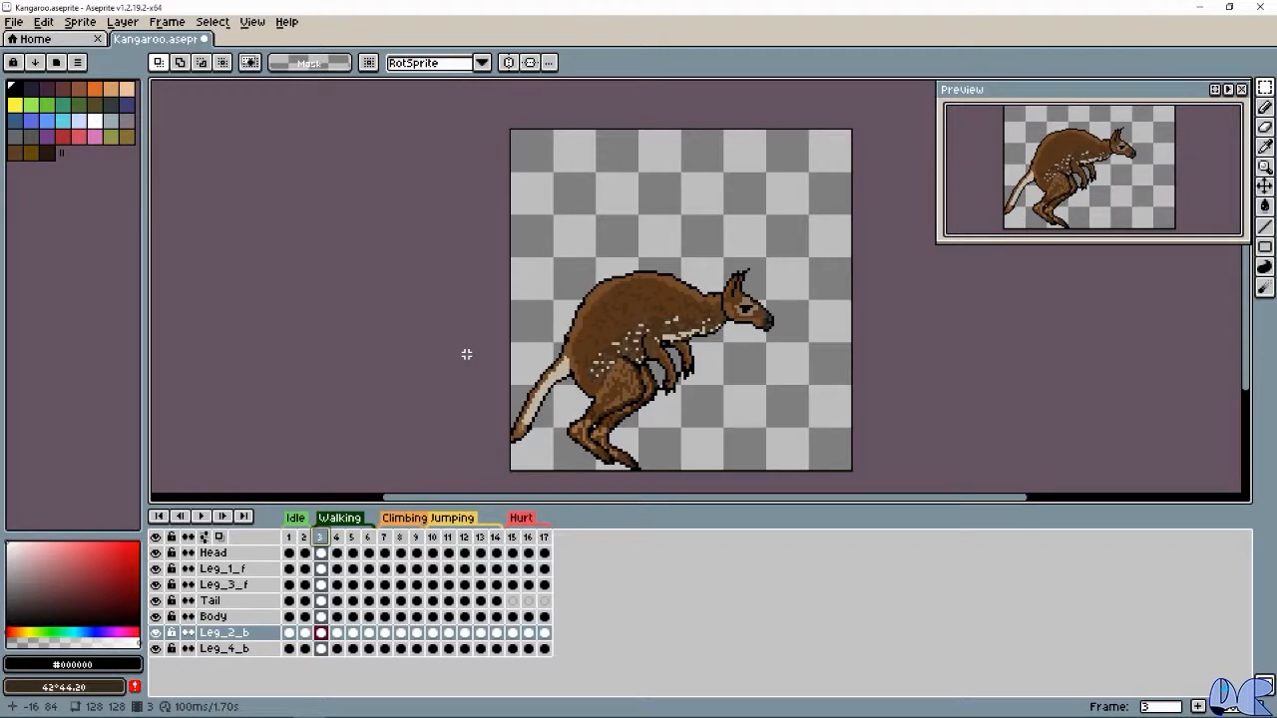
click(337, 535)
click(321, 536)
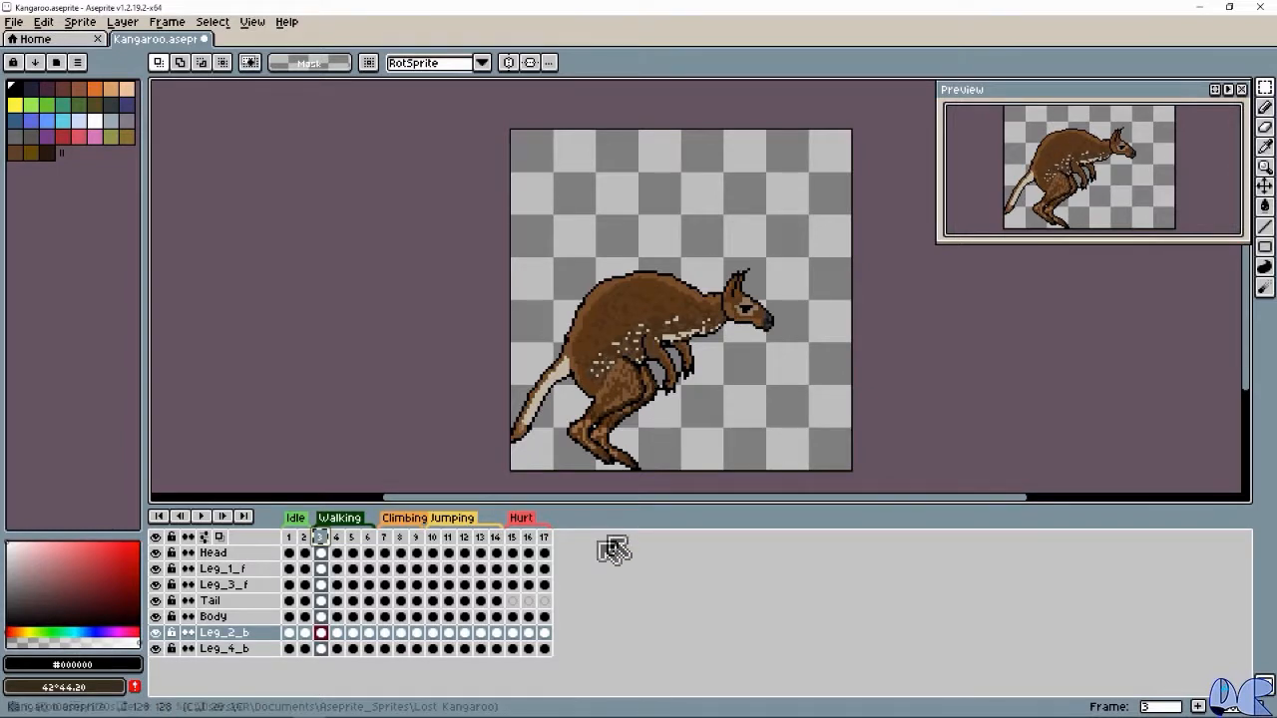
click(543, 545)
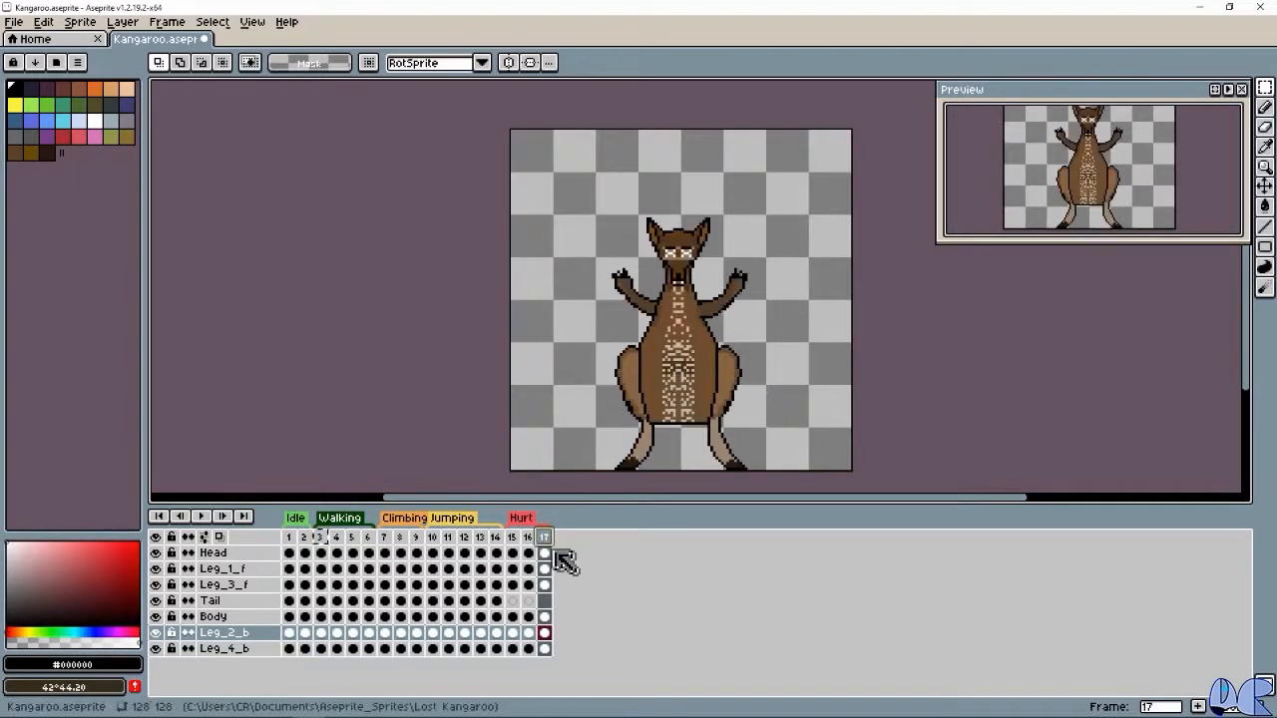
click(530, 538)
click(546, 539)
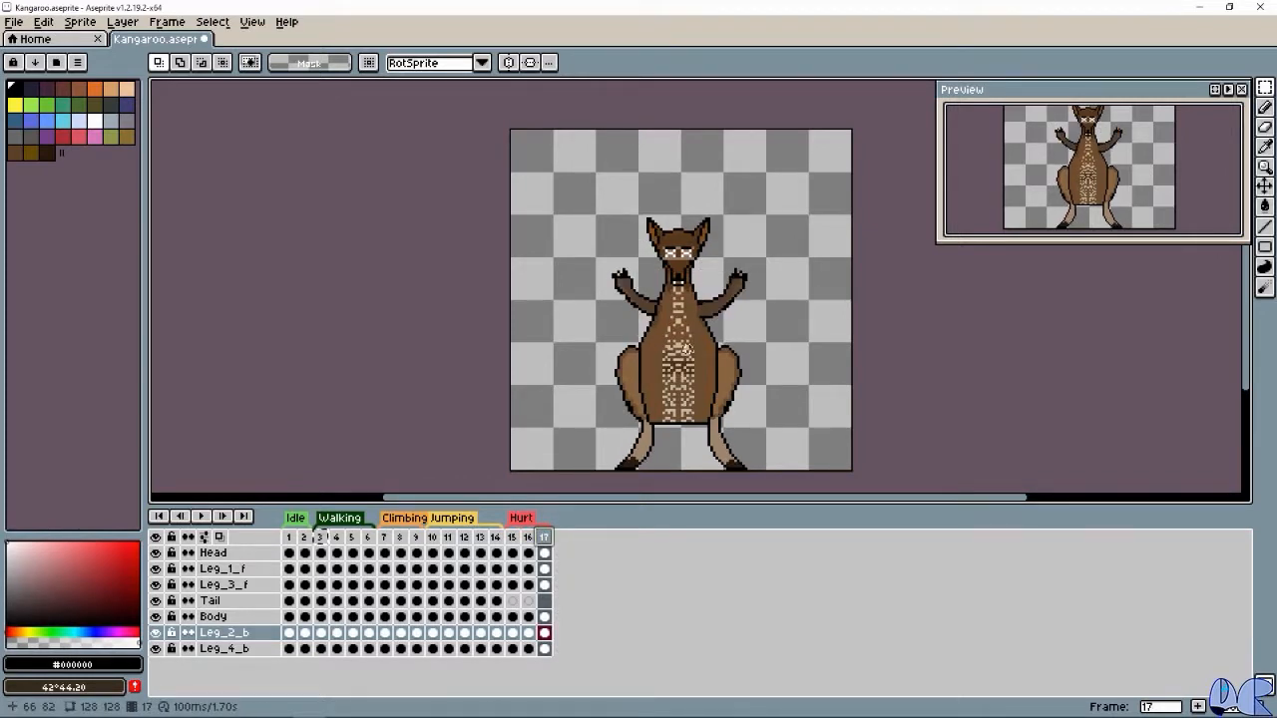
key(alt+n)
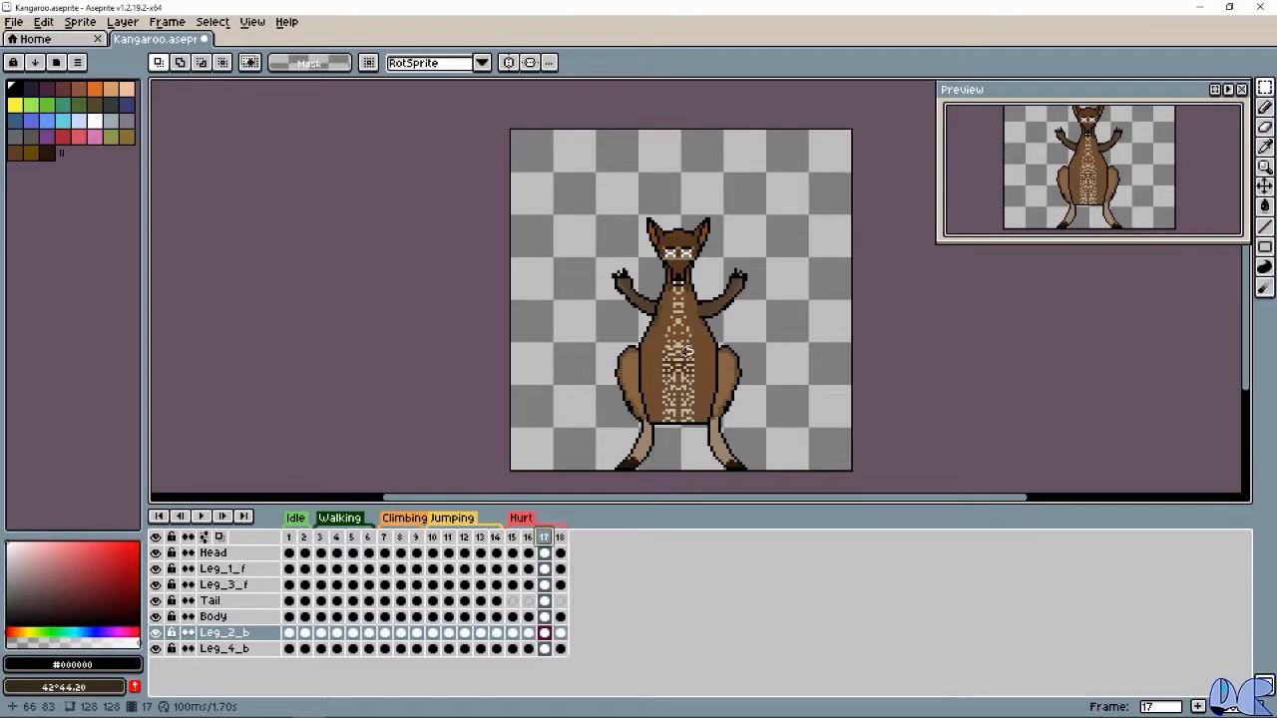
Compare the pasted copy at frame 17 with frame 16, and delete the copy.
click(529, 539)
click(546, 538)
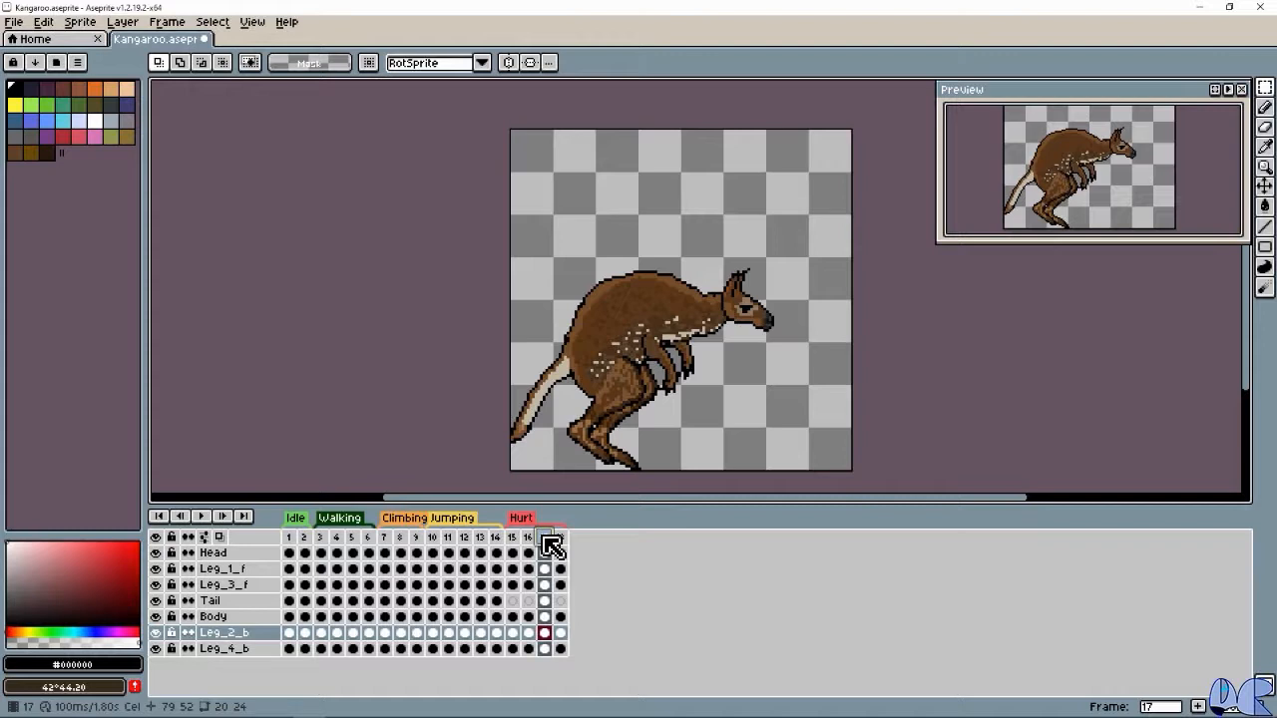
right_click(552, 545)
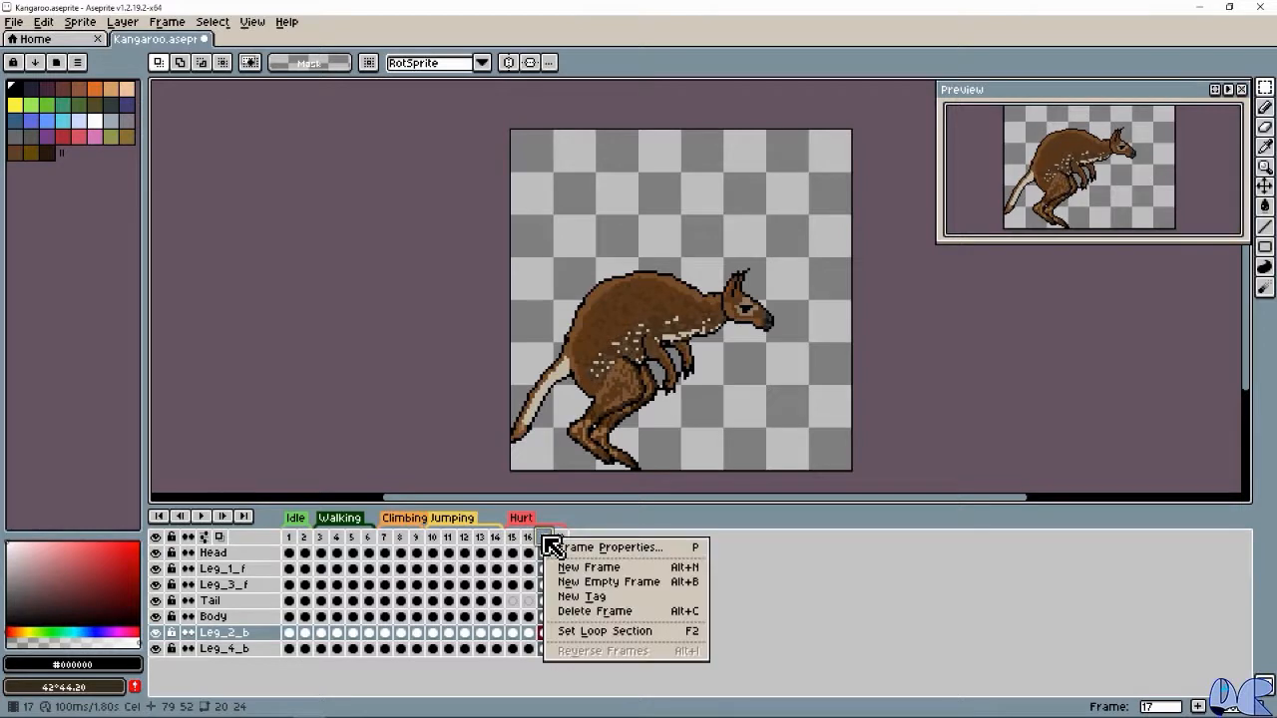
click(626, 612)
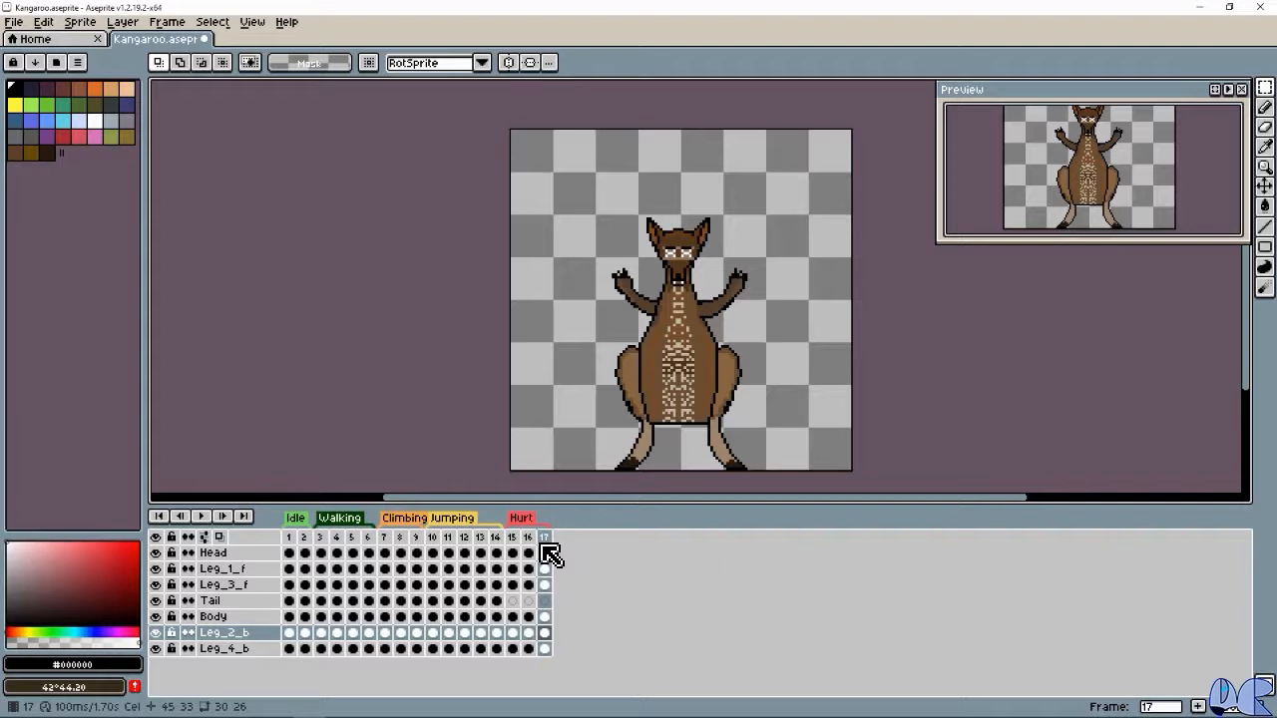
Open the sprite sheet export settings and review the available sheet types in the layout options, keeping By Rows.
click(16, 22)
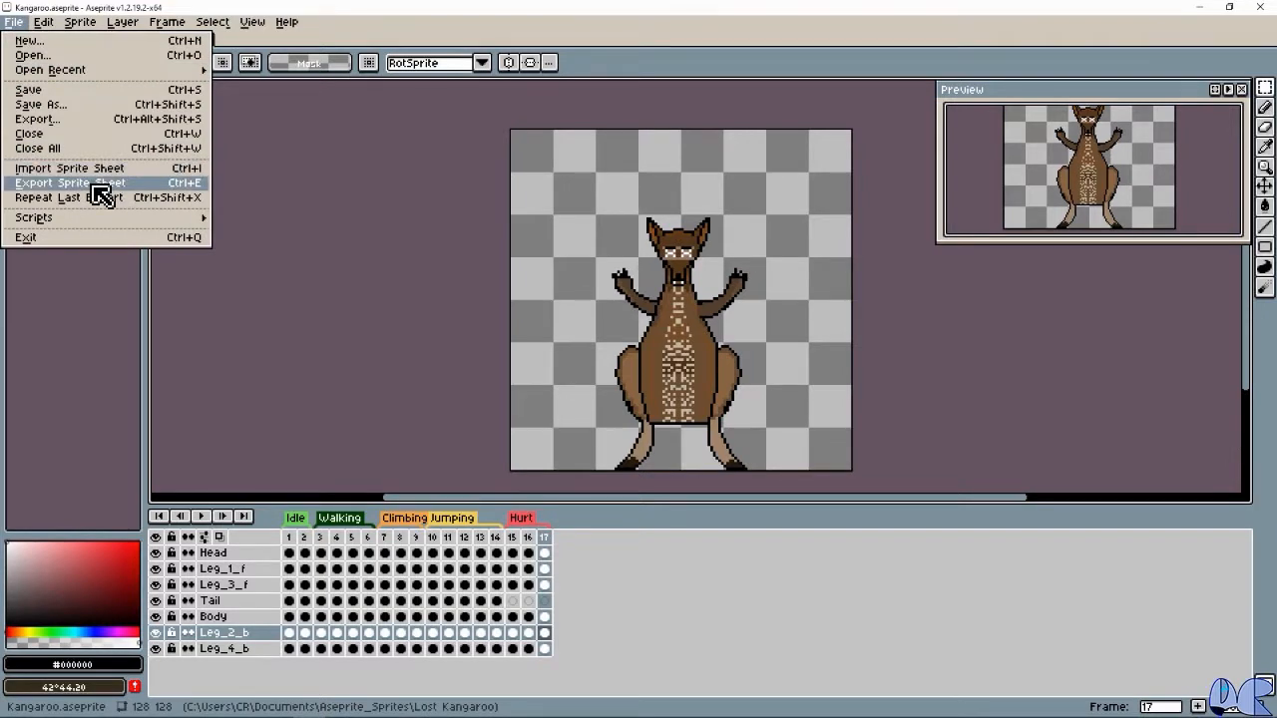
click(100, 184)
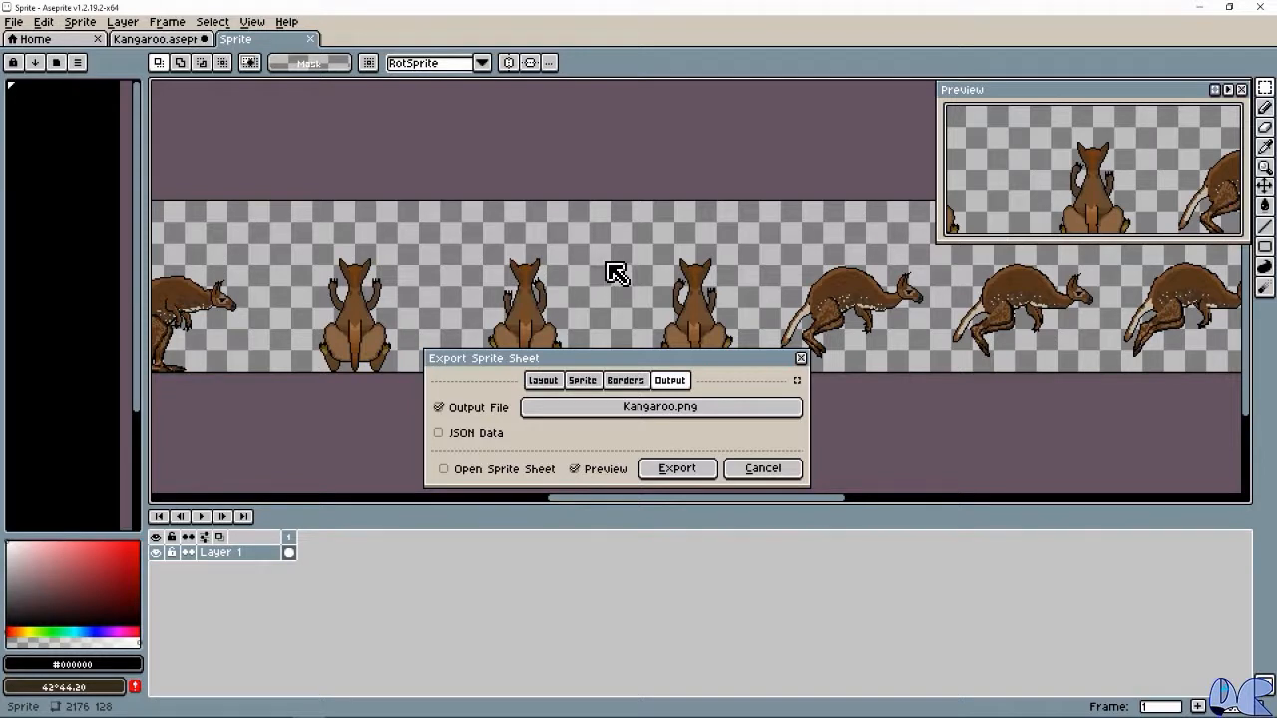
click(544, 381)
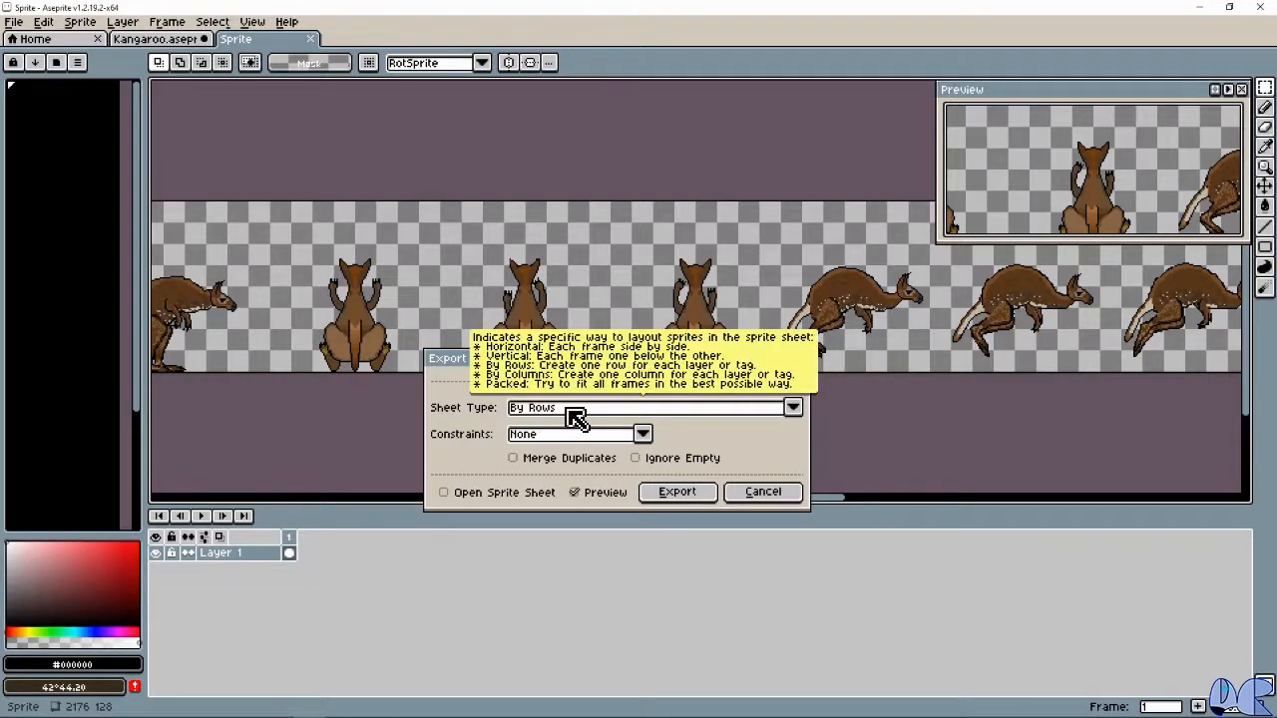
click(577, 417)
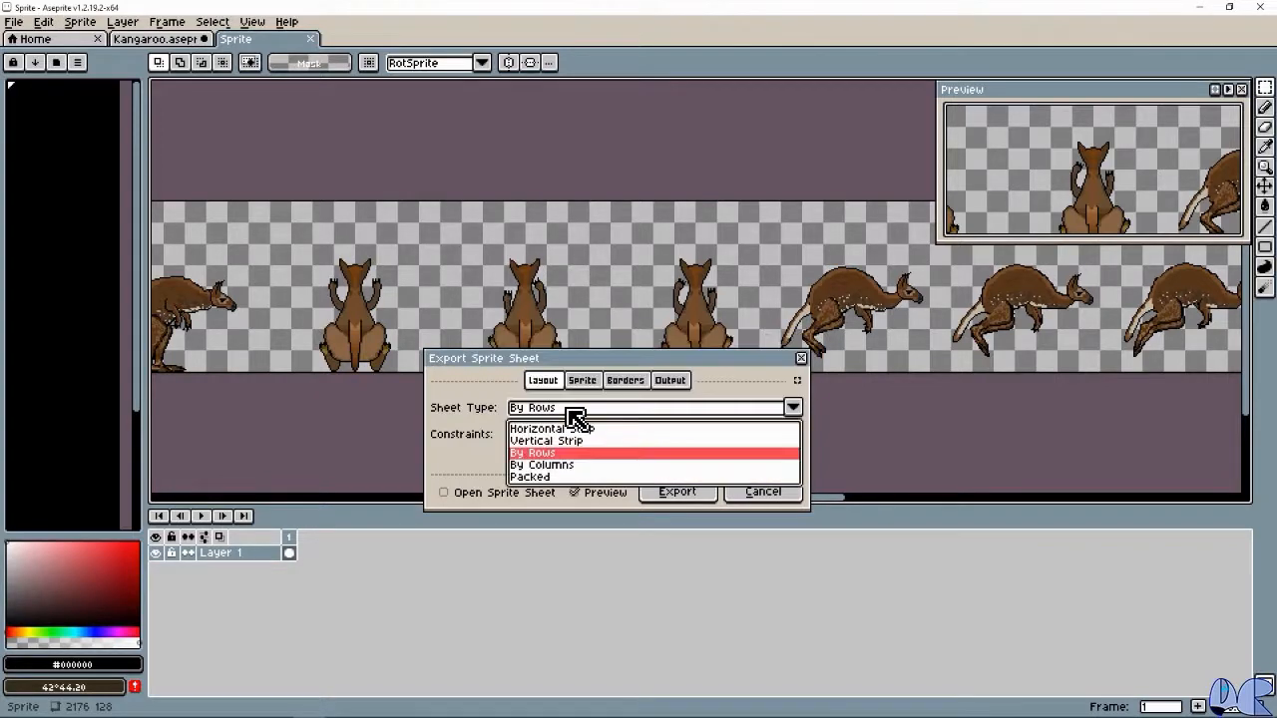
click(502, 405)
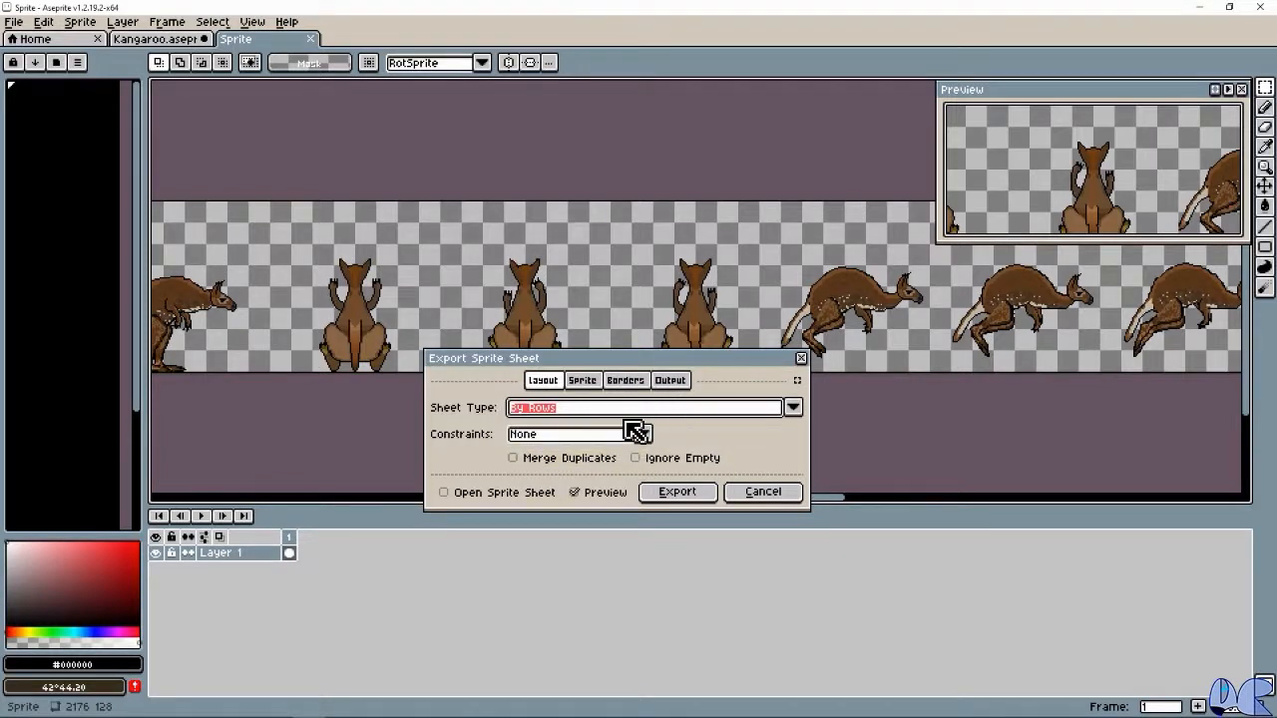
Review the sprite sheet export's layer and frame options, border padding and trim options, and output file settings.
click(582, 383)
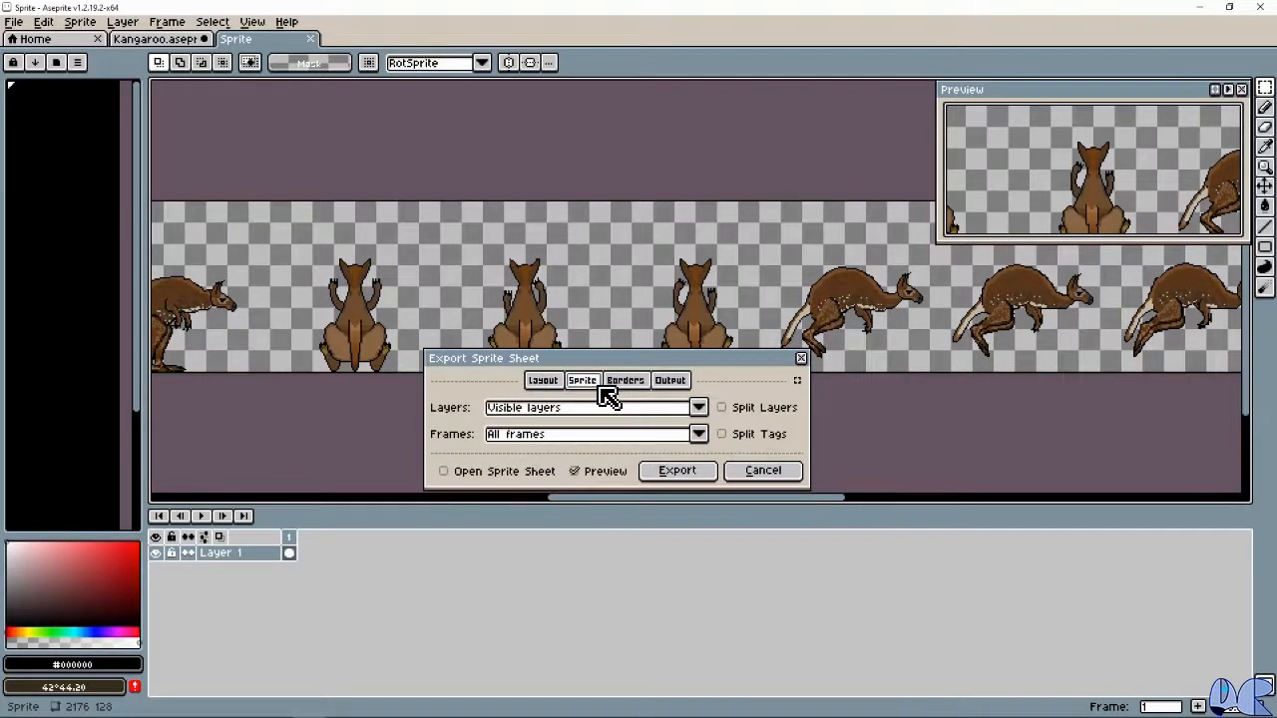
click(623, 387)
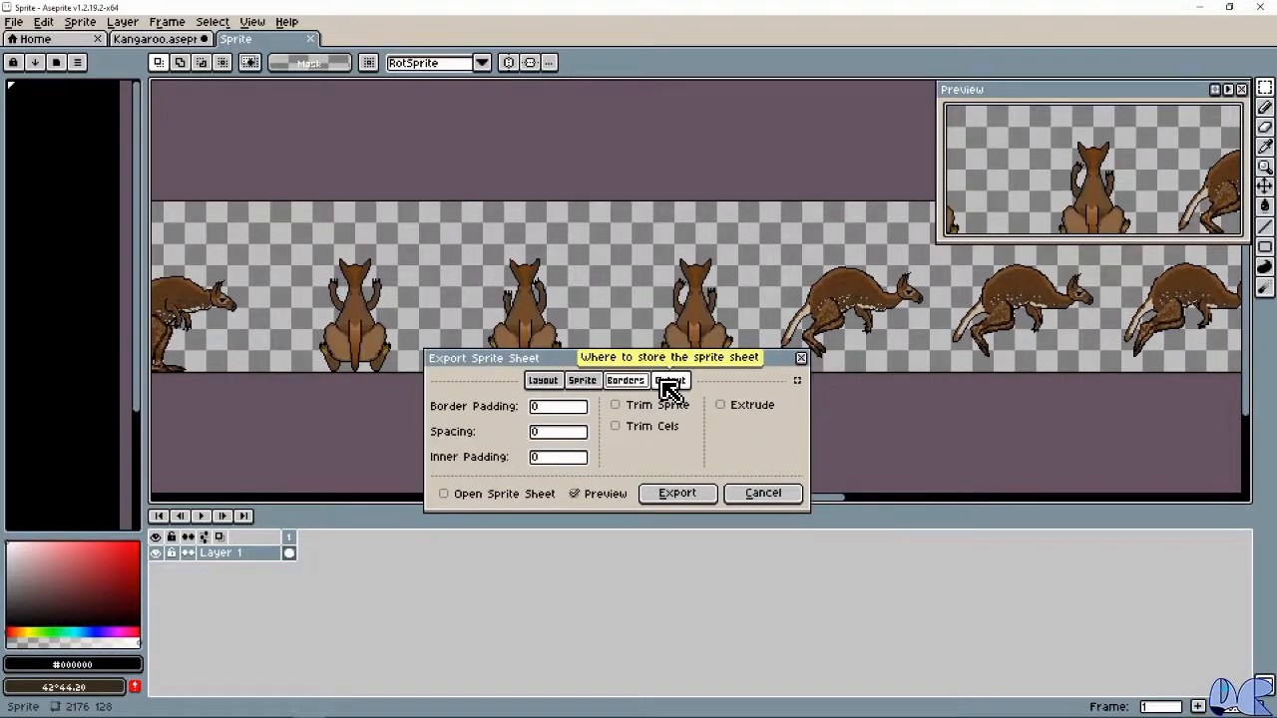
click(668, 386)
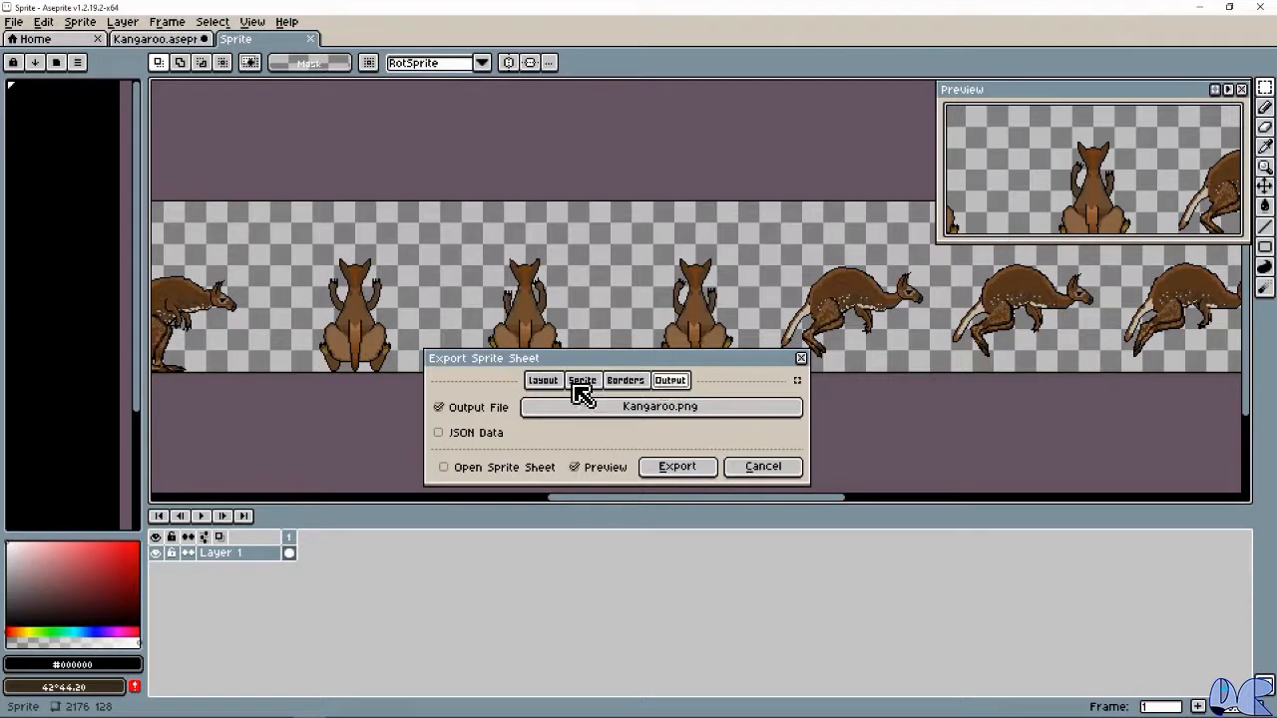
Toggle the Output File option for Kangaroo.png off and back on twice, and close the sprite sheet settings without exporting.
click(445, 409)
click(454, 411)
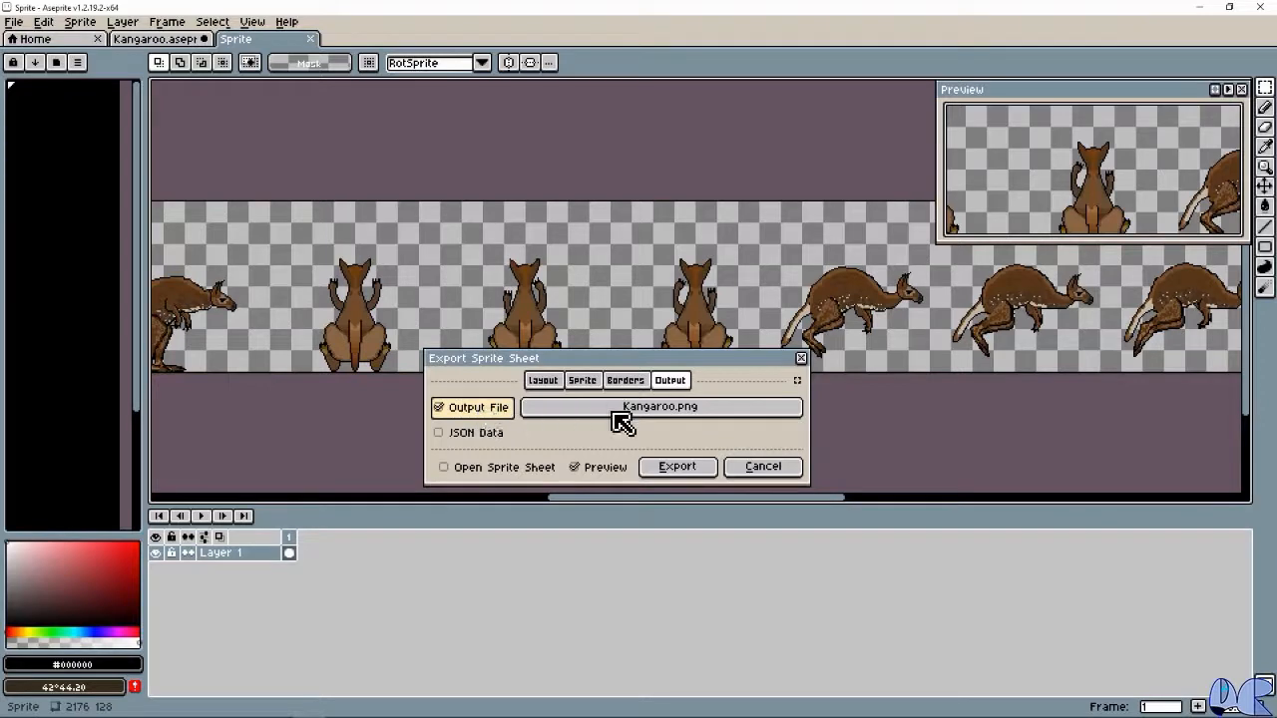
click(445, 413)
click(446, 417)
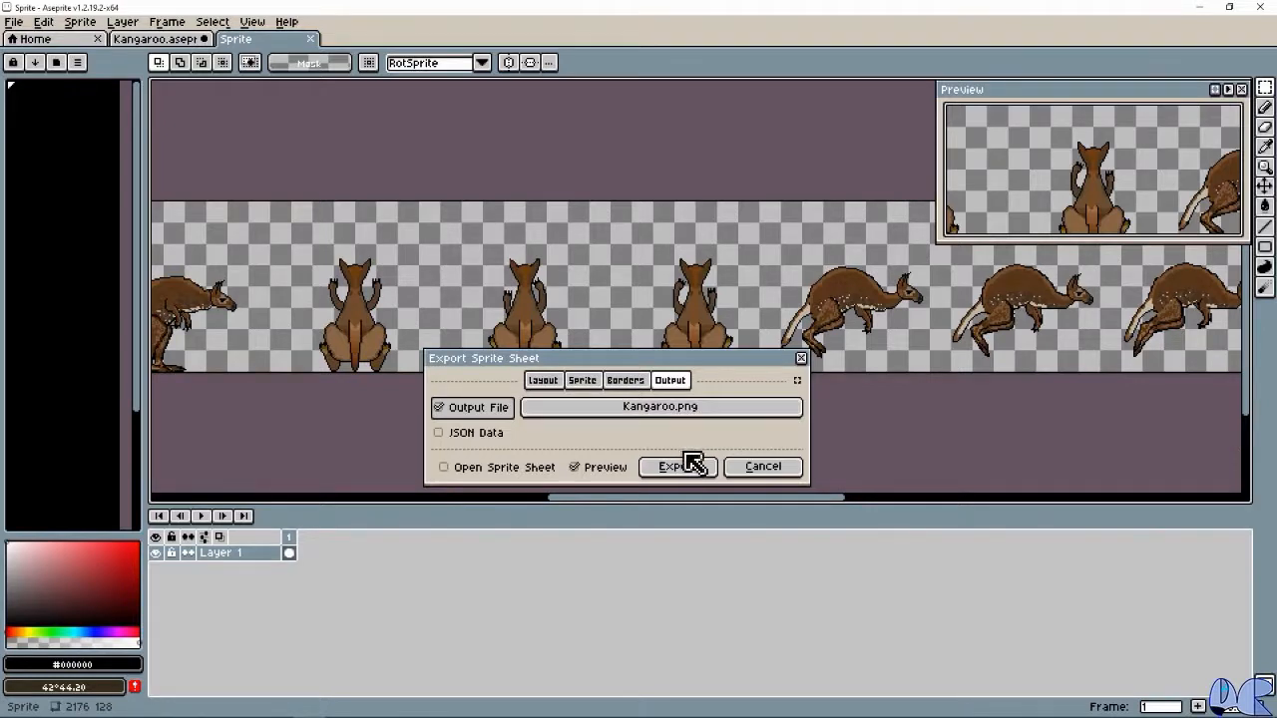
click(802, 358)
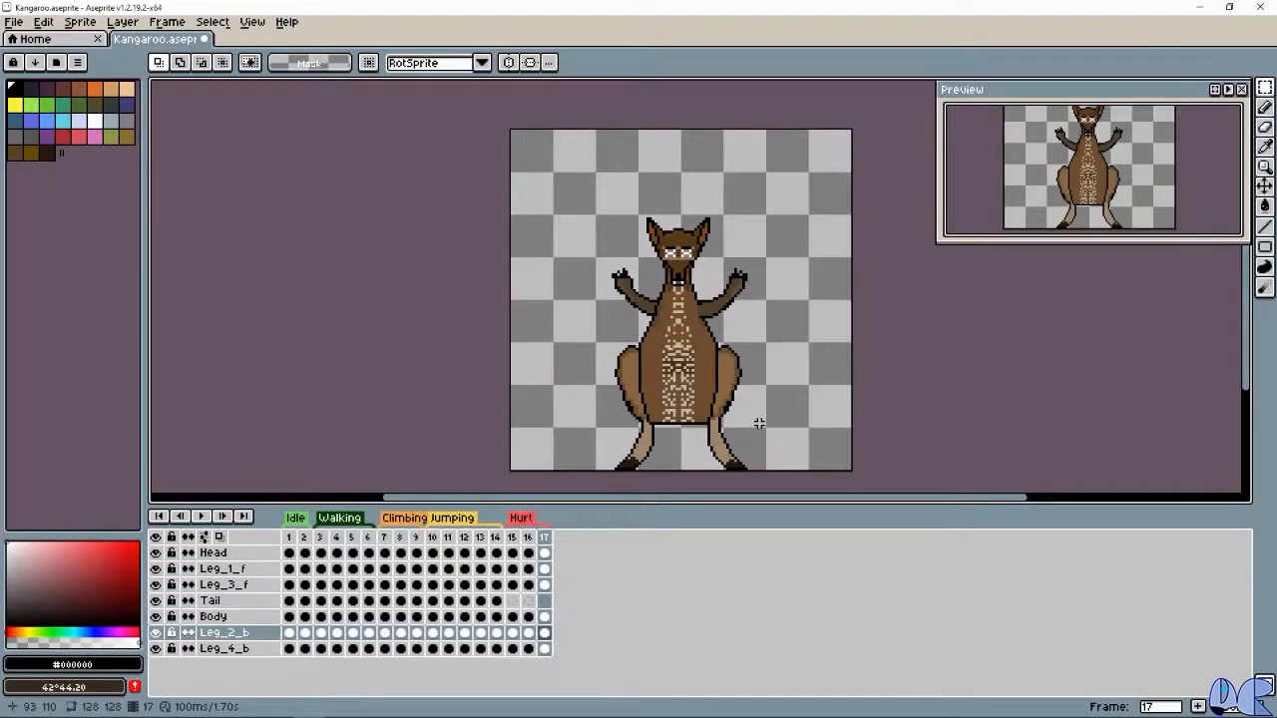